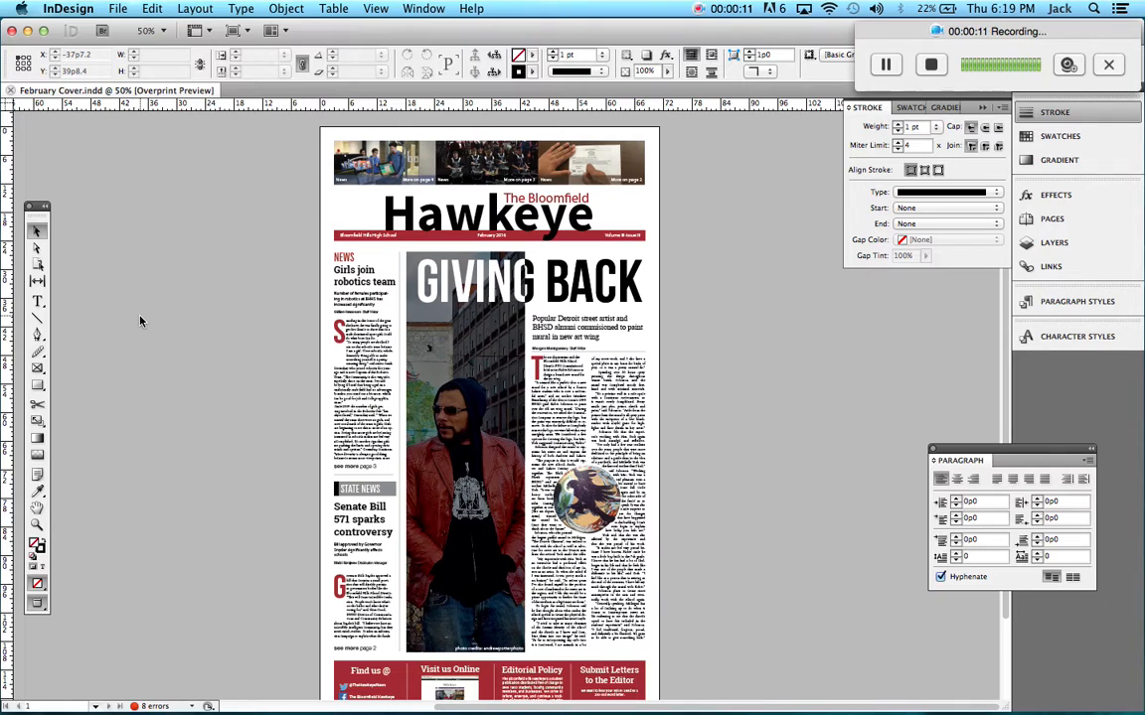
# Start a new print document and set its page width to 11.875in.
pyautogui.click(118, 8)
pyautogui.moveTo(123, 30)
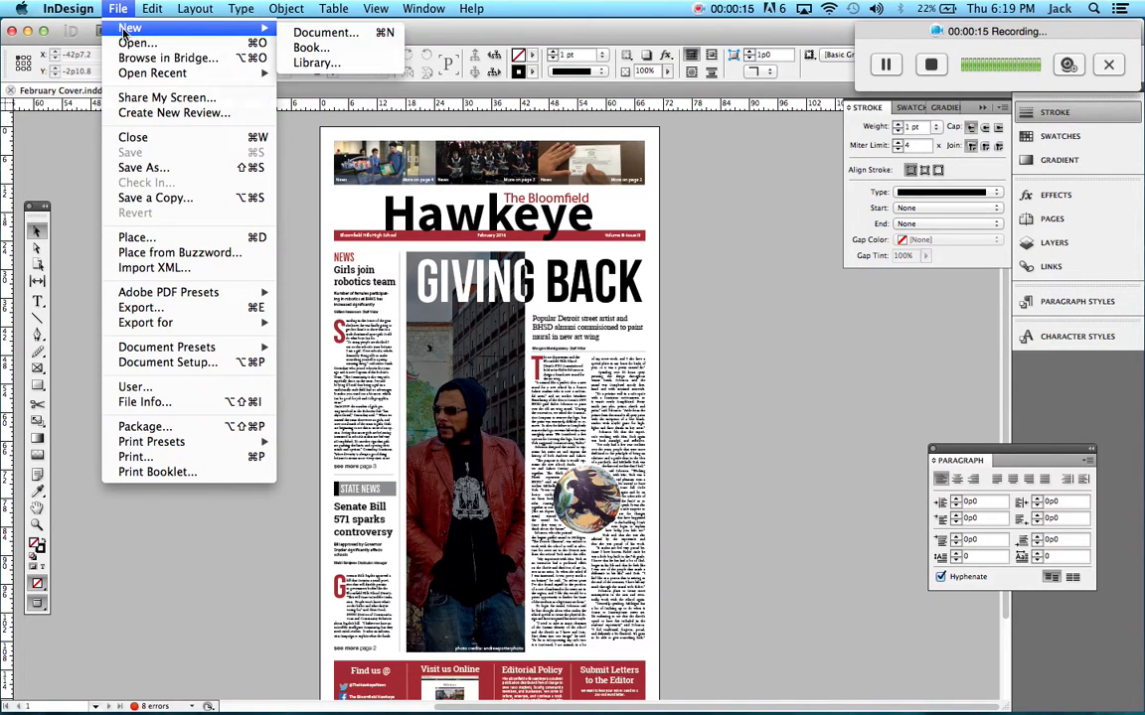
pyautogui.click(328, 32)
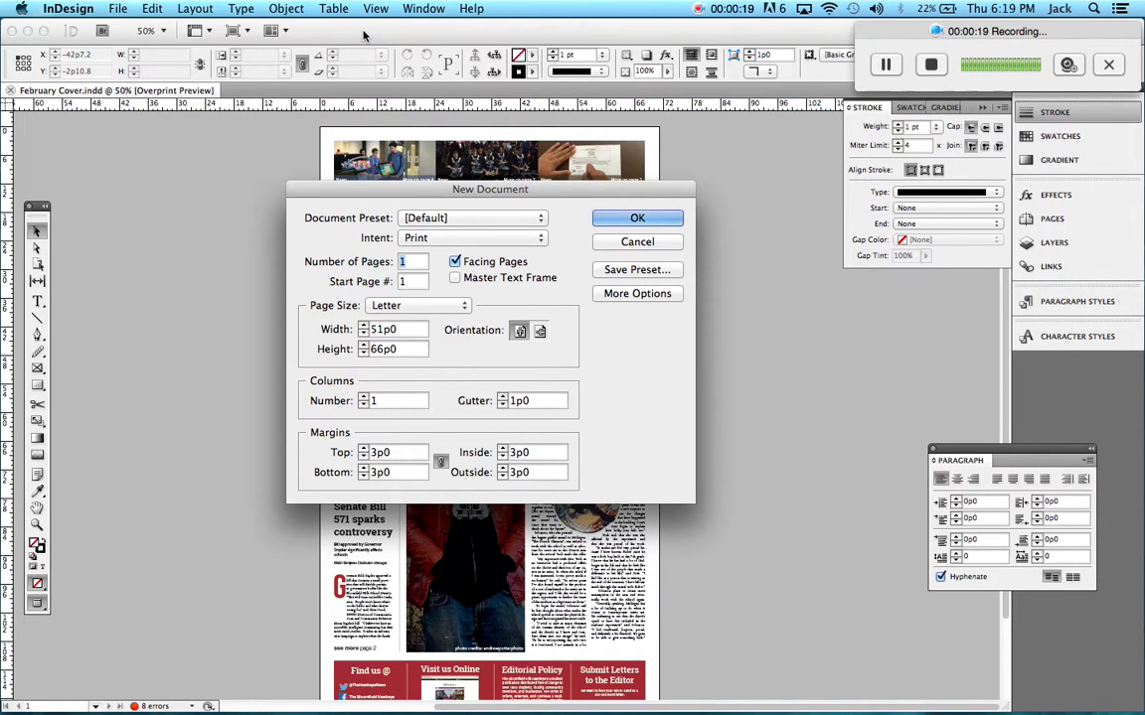
pyautogui.click(399, 329)
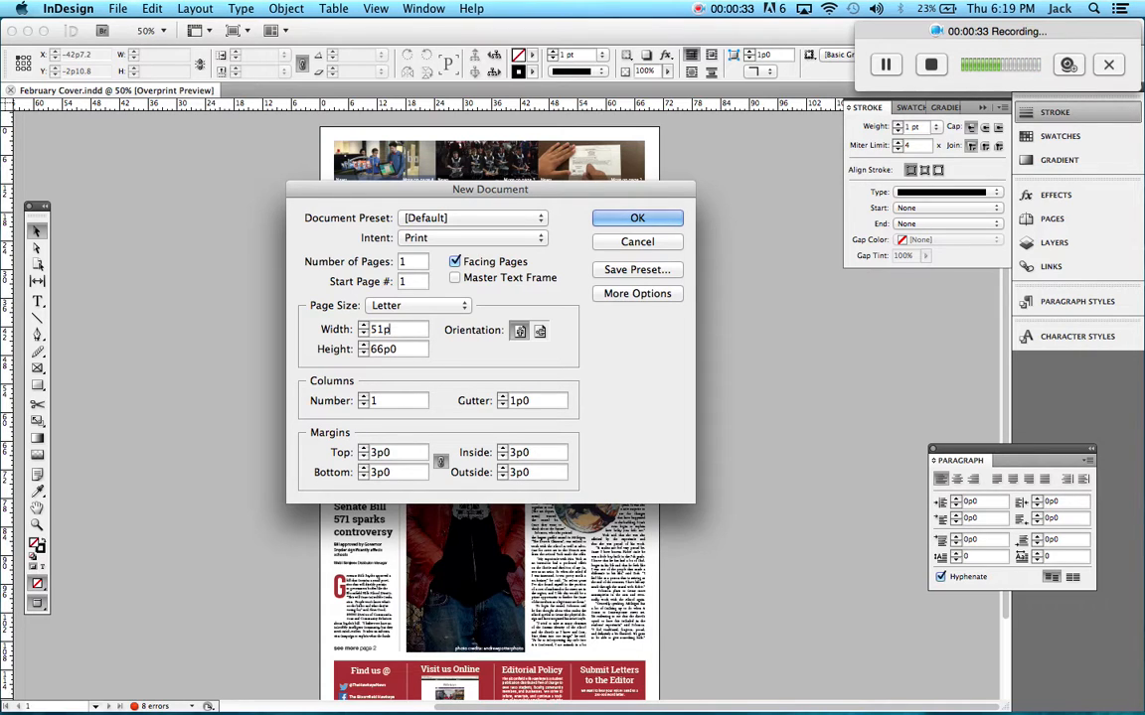
pyautogui.press('BackSpace')
pyautogui.press('BackSpace')
pyautogui.press('BackSpace')
pyautogui.press('BackSpace')
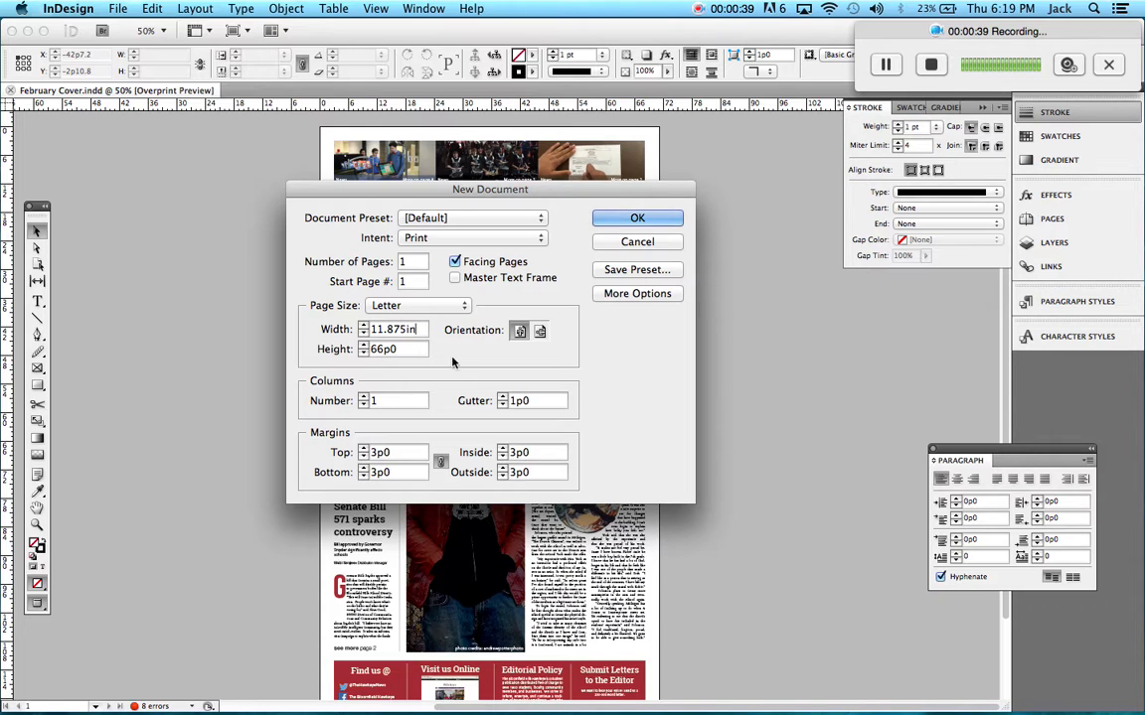
pyautogui.press('Tab')
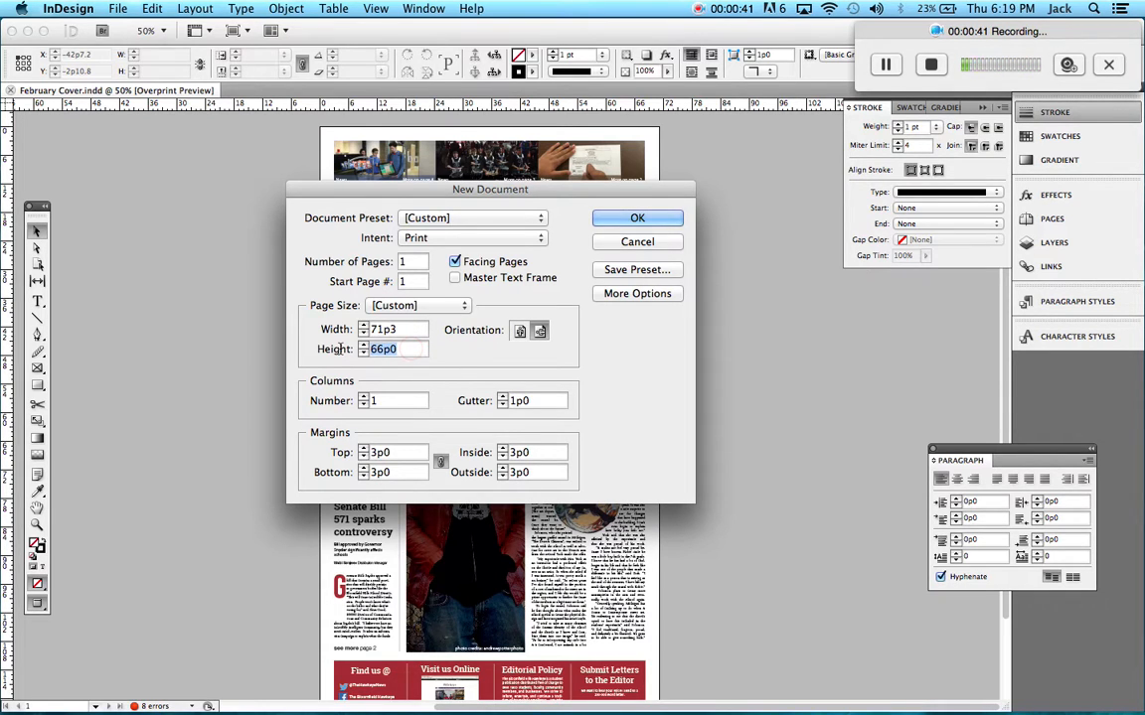
# Set the page height to 21.5in and create the document.
pyautogui.write('21')
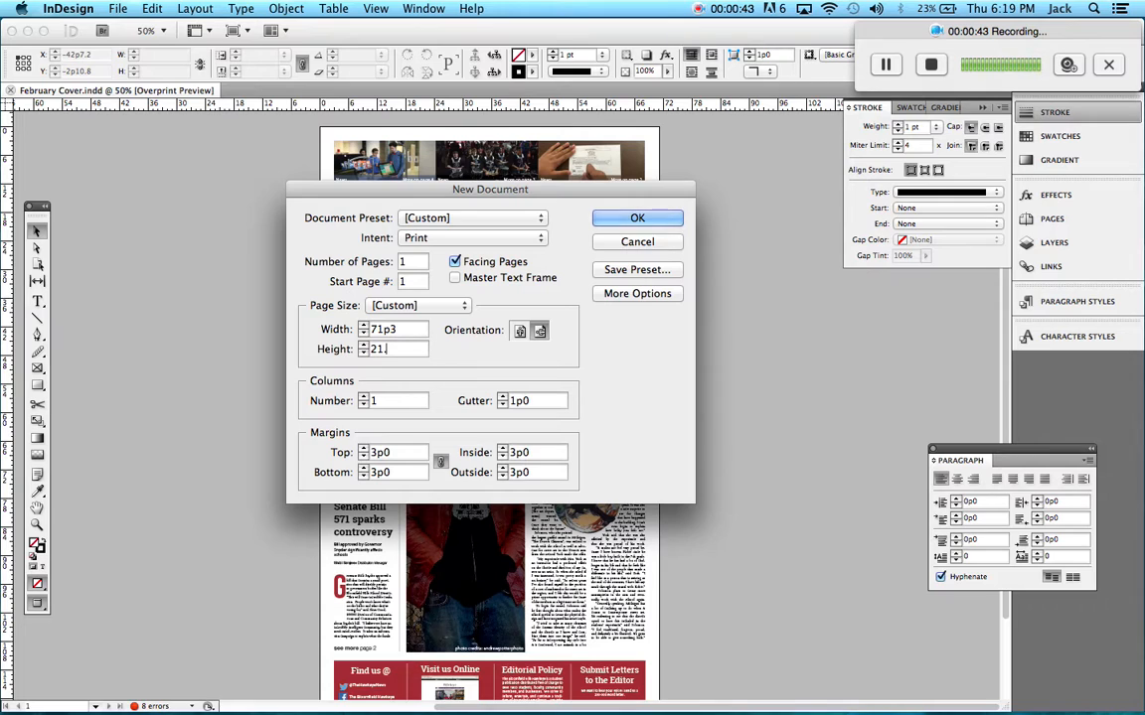
pyautogui.write('.5in')
pyautogui.click(402, 331)
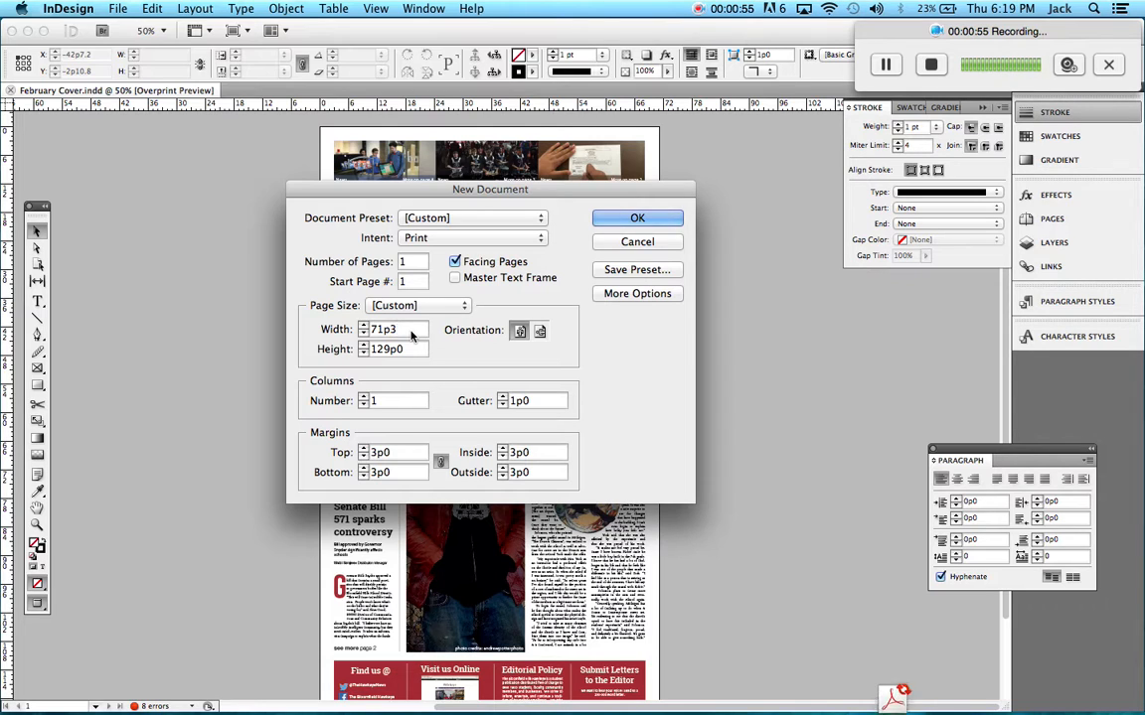
pyautogui.click(614, 218)
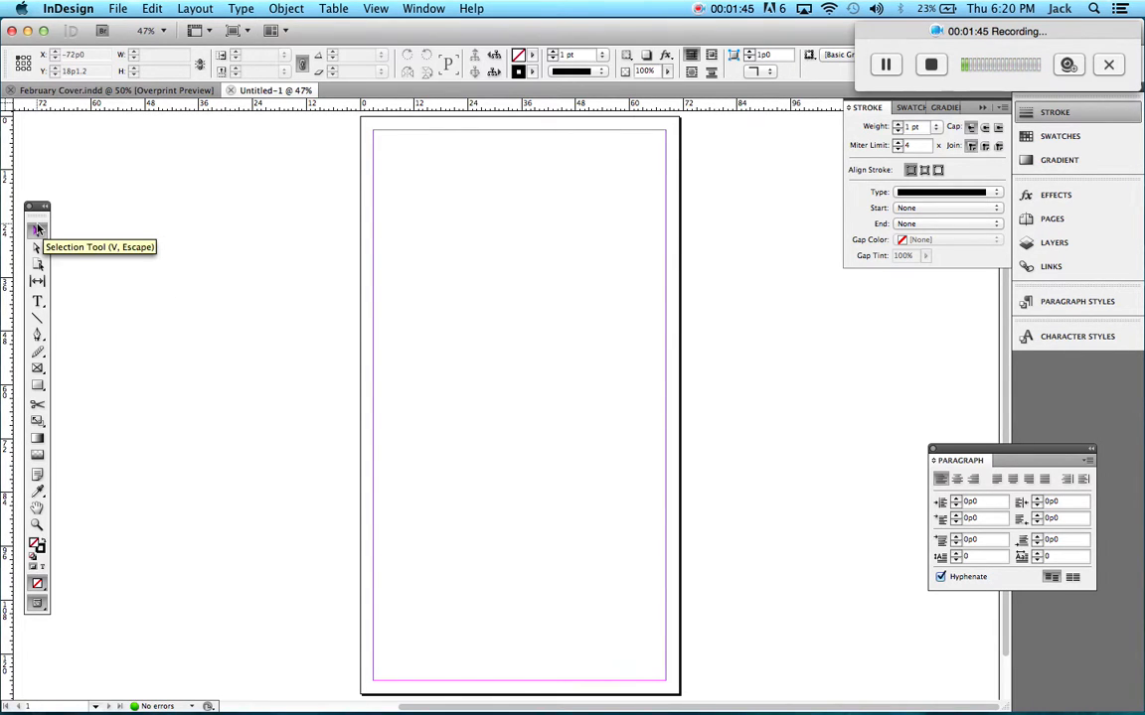
# Draw a text frame across the top of the page inside the margins and enter "Headline Here".
pyautogui.click(37, 302)
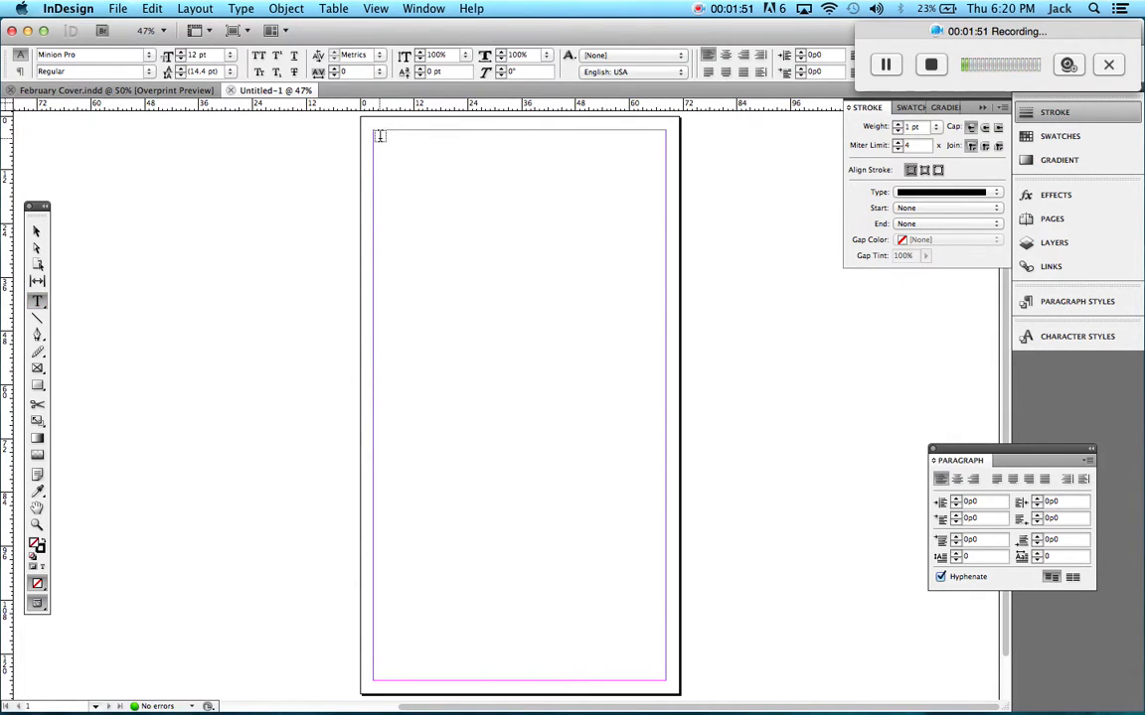
pyautogui.moveTo(379, 136); pyautogui.dragTo(657, 207)
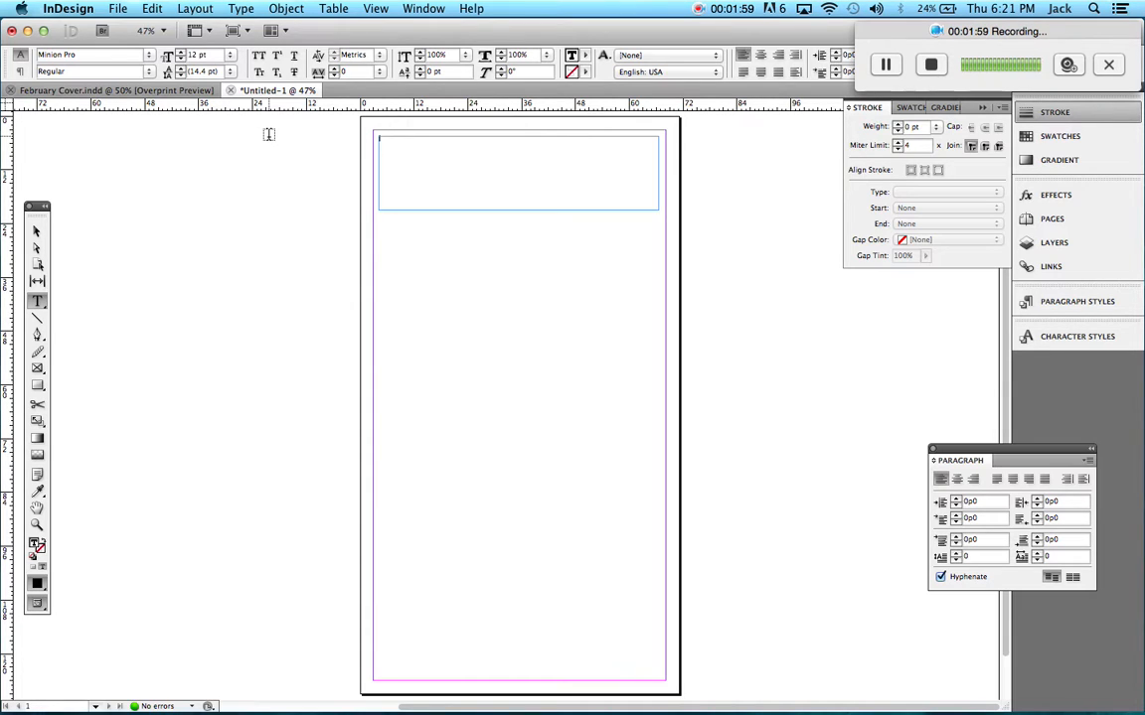
pyautogui.write('Febru')
# Try the headline text at 200 pt and at 140 pt.
pyautogui.moveTo(467, 142); pyautogui.dragTo(366, 137)
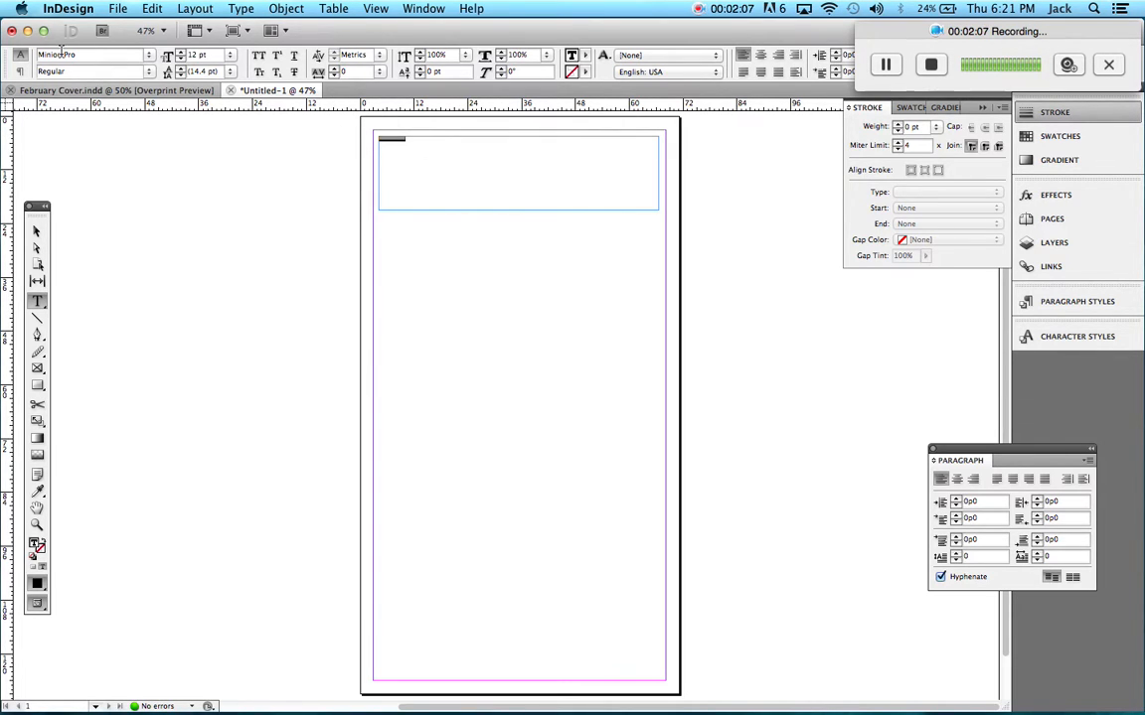
pyautogui.click(231, 56)
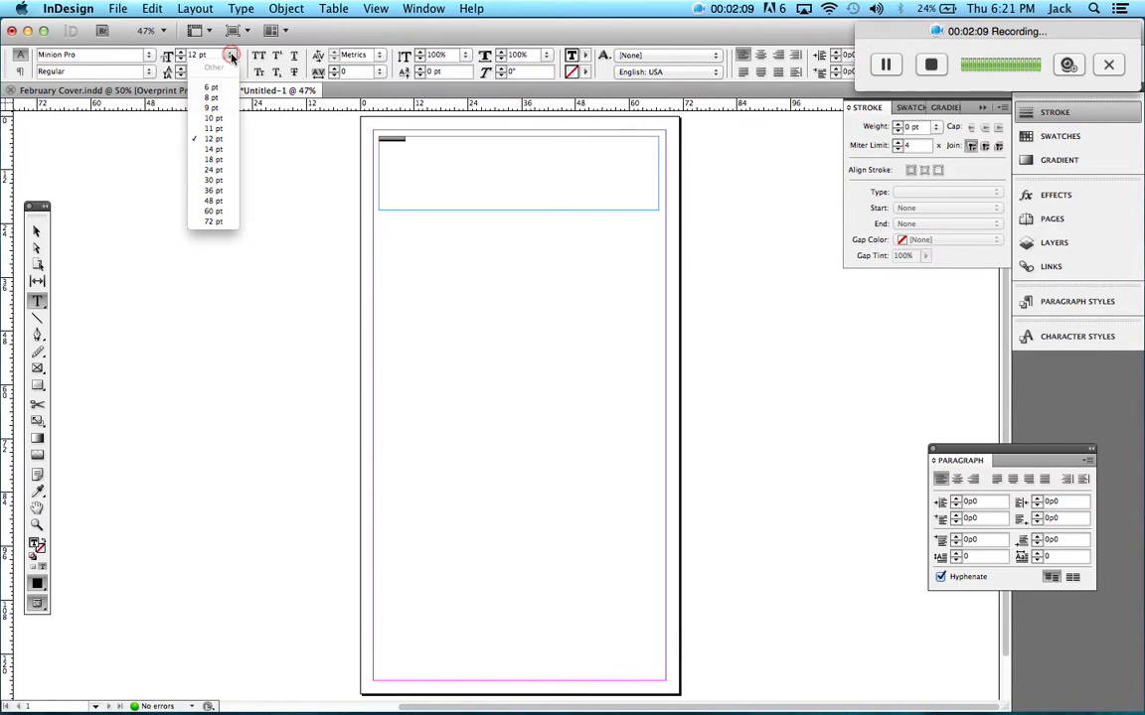
pyautogui.click(213, 211)
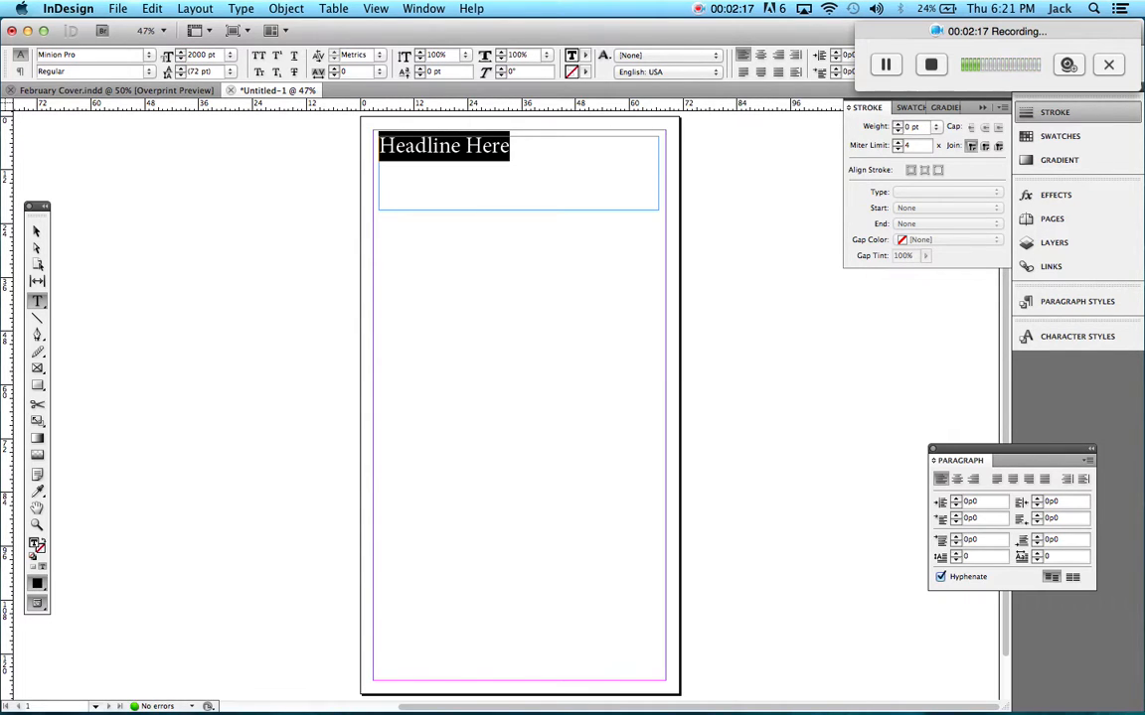
pyautogui.press('Return')
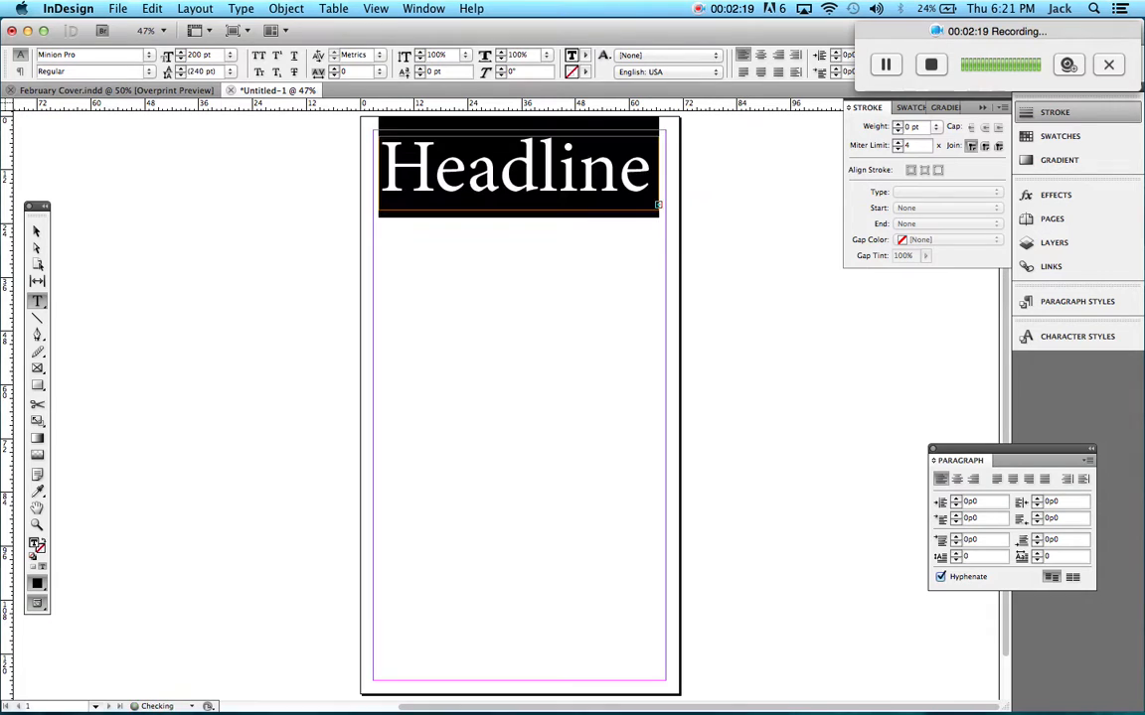
pyautogui.doubleClick(199, 54)
pyautogui.write('140')
pyautogui.press('Return')
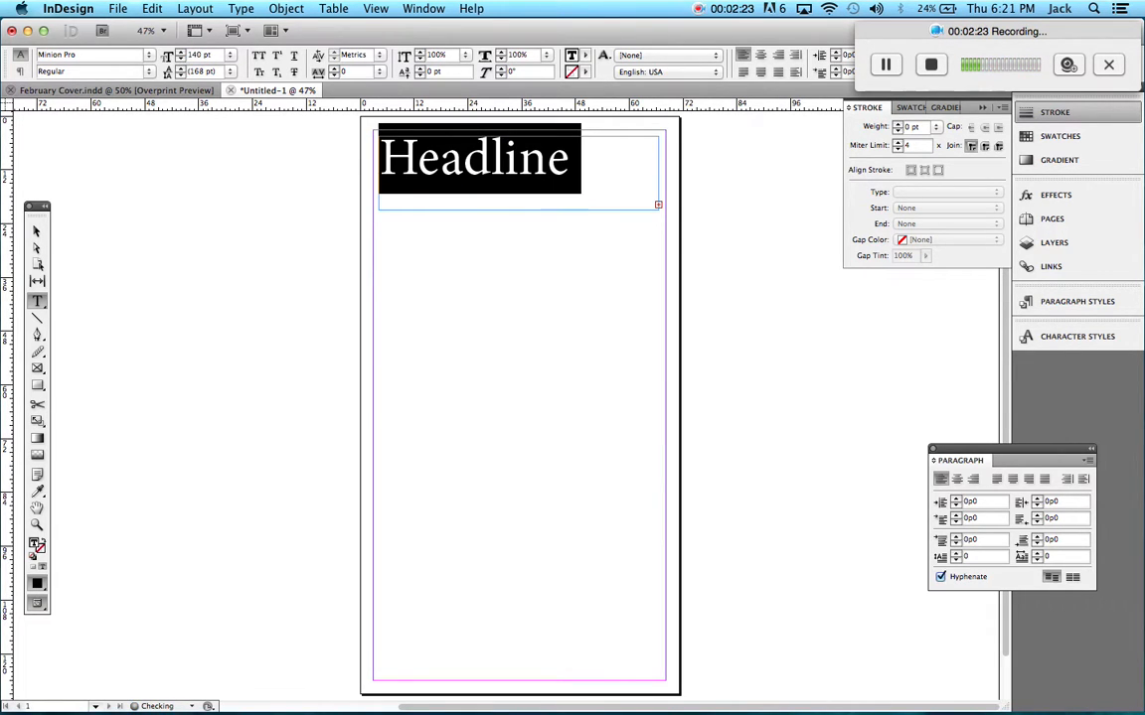
# Set the headline text to 120 pt and center it in its frame.
pyautogui.doubleClick(198, 54)
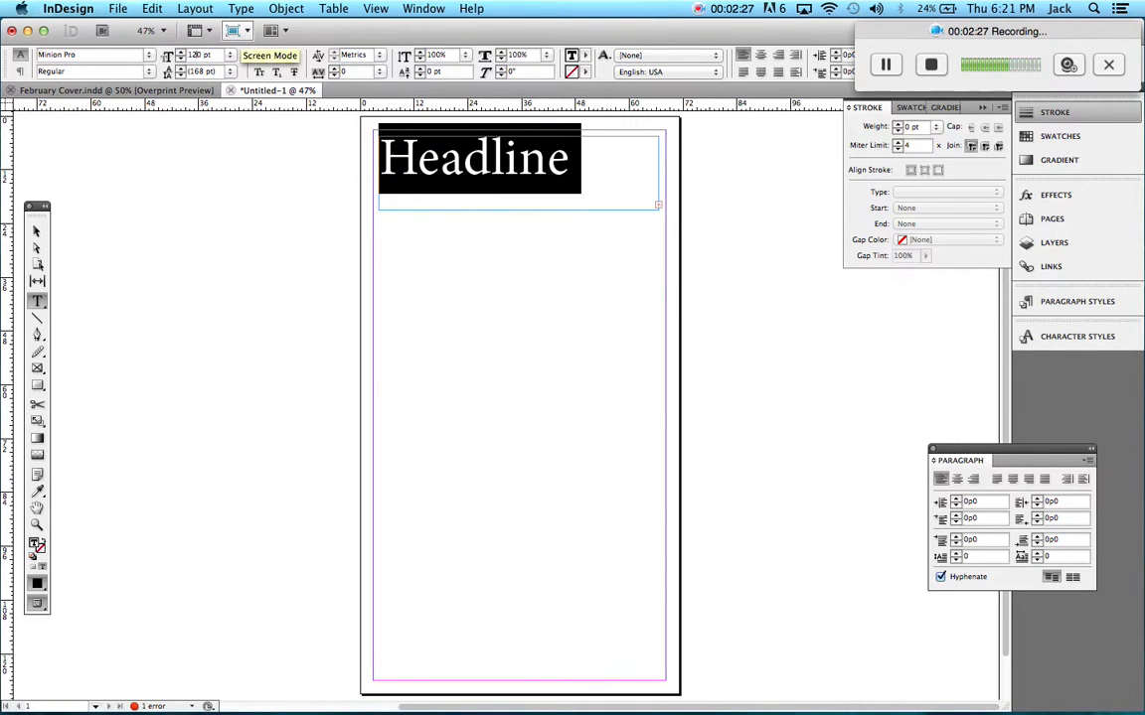
pyautogui.press('Return')
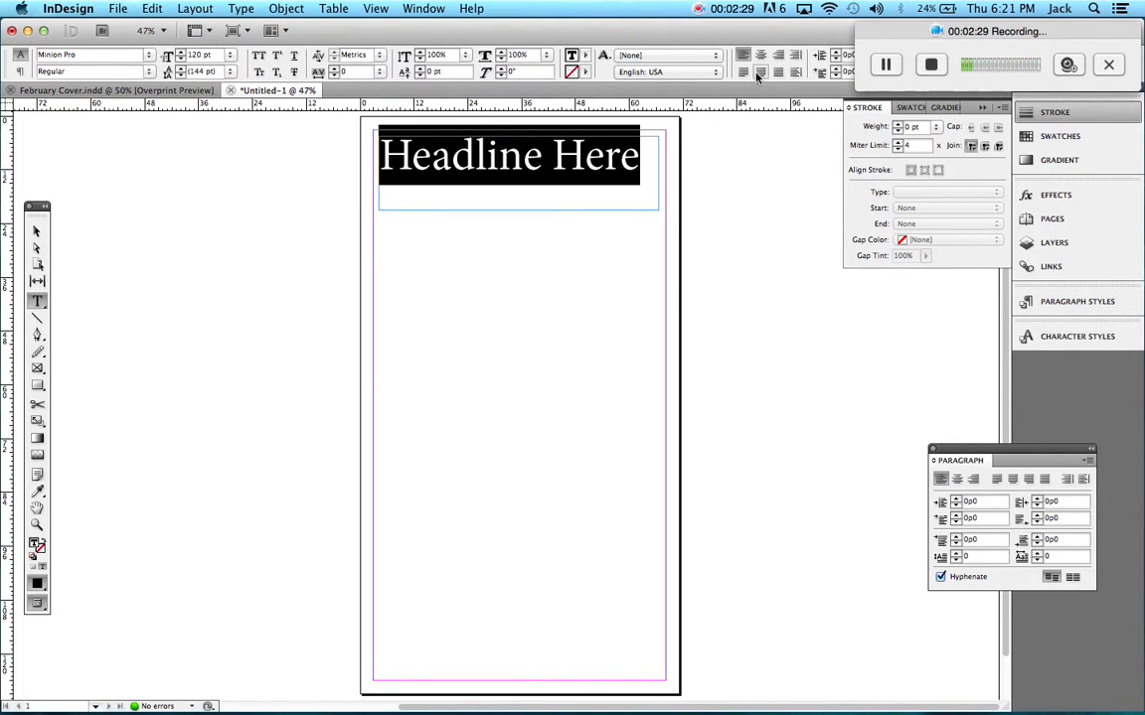
pyautogui.click(760, 57)
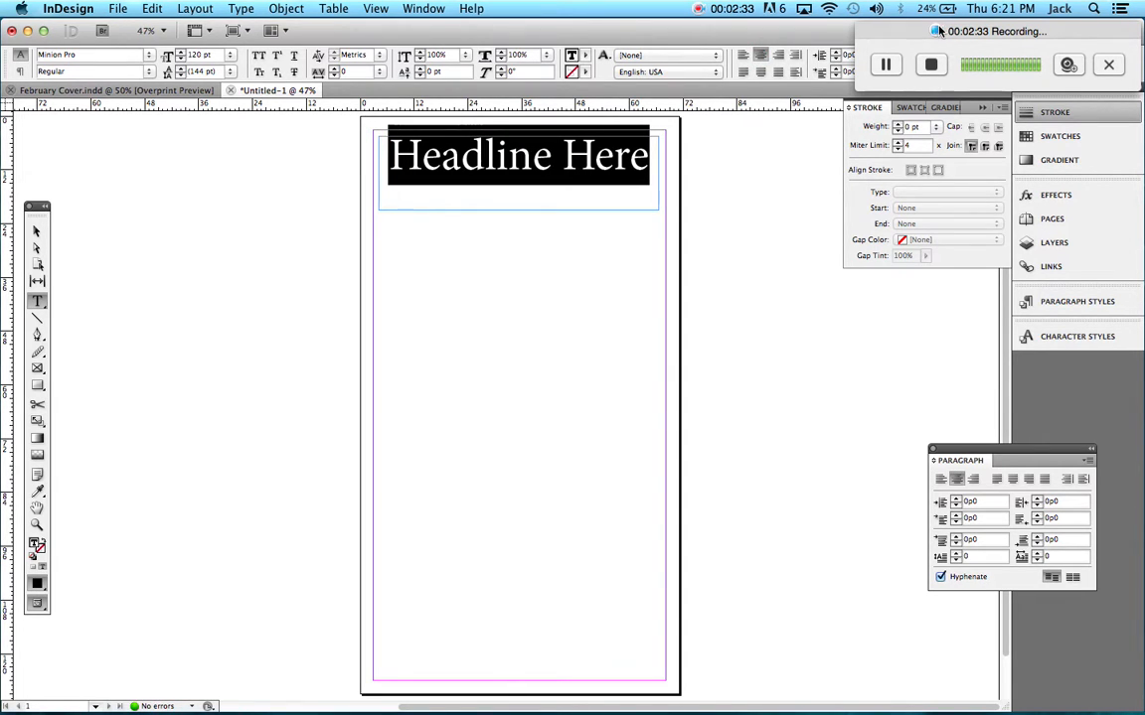
pyautogui.moveTo(929, 31); pyautogui.dragTo(924, 115)
pyautogui.click(787, 115)
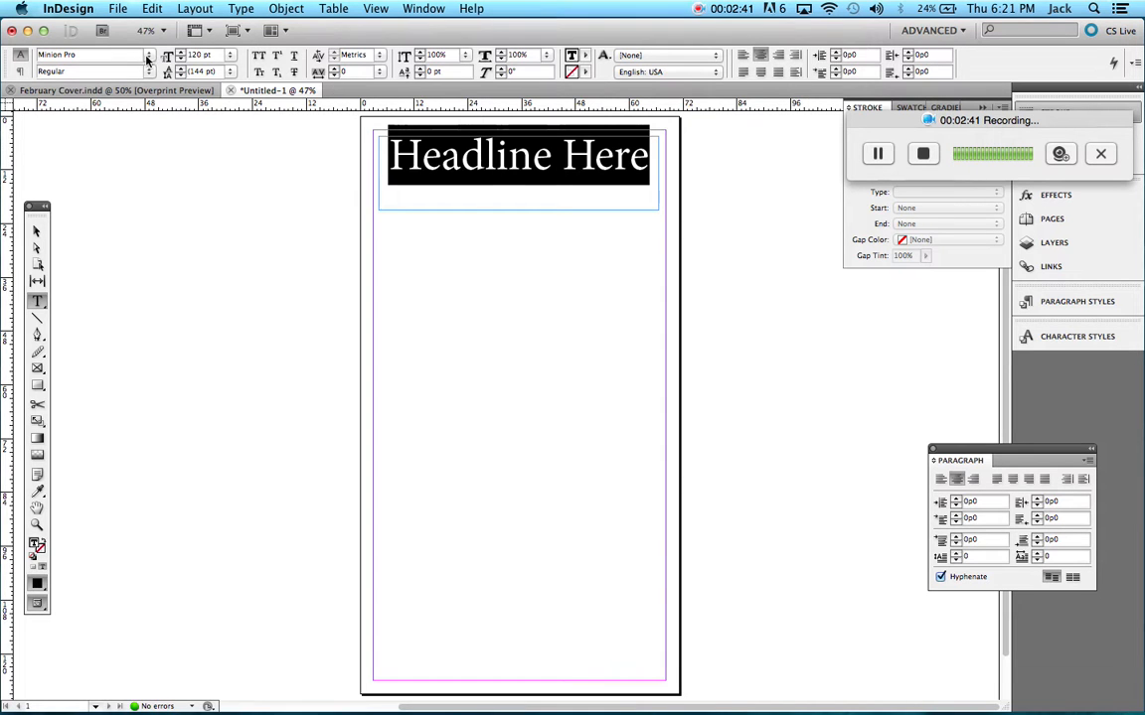
pyautogui.click(144, 54)
pyautogui.scroll(15, 159, 159)
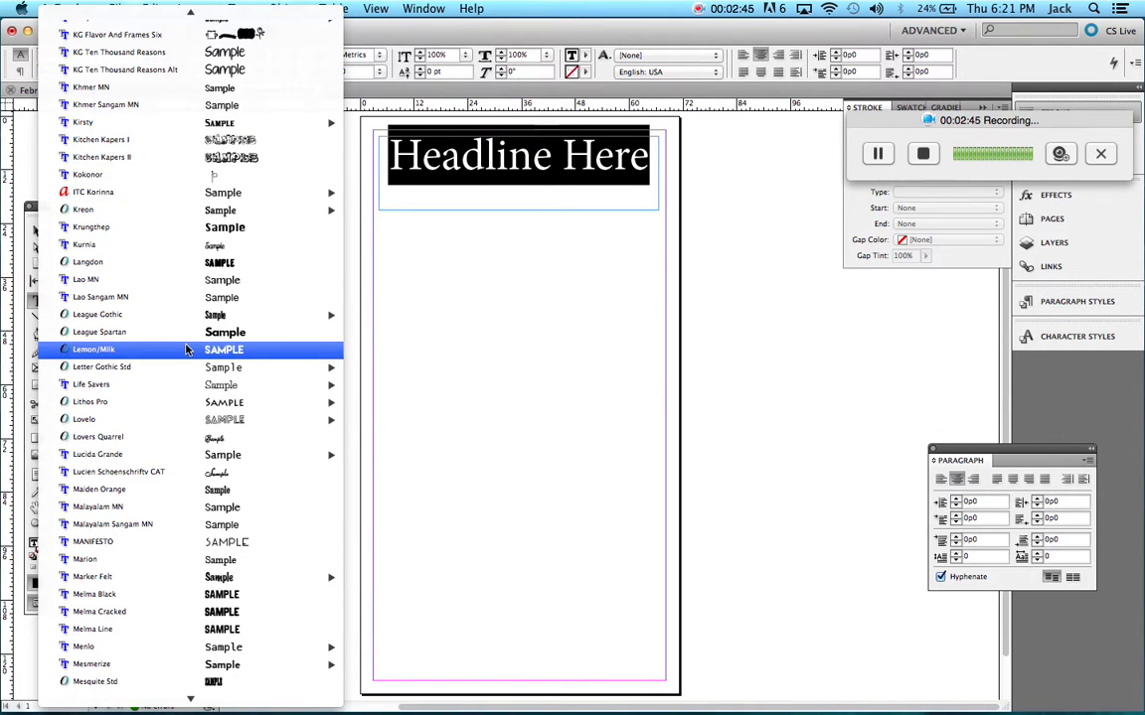
pyautogui.moveTo(217, 13)
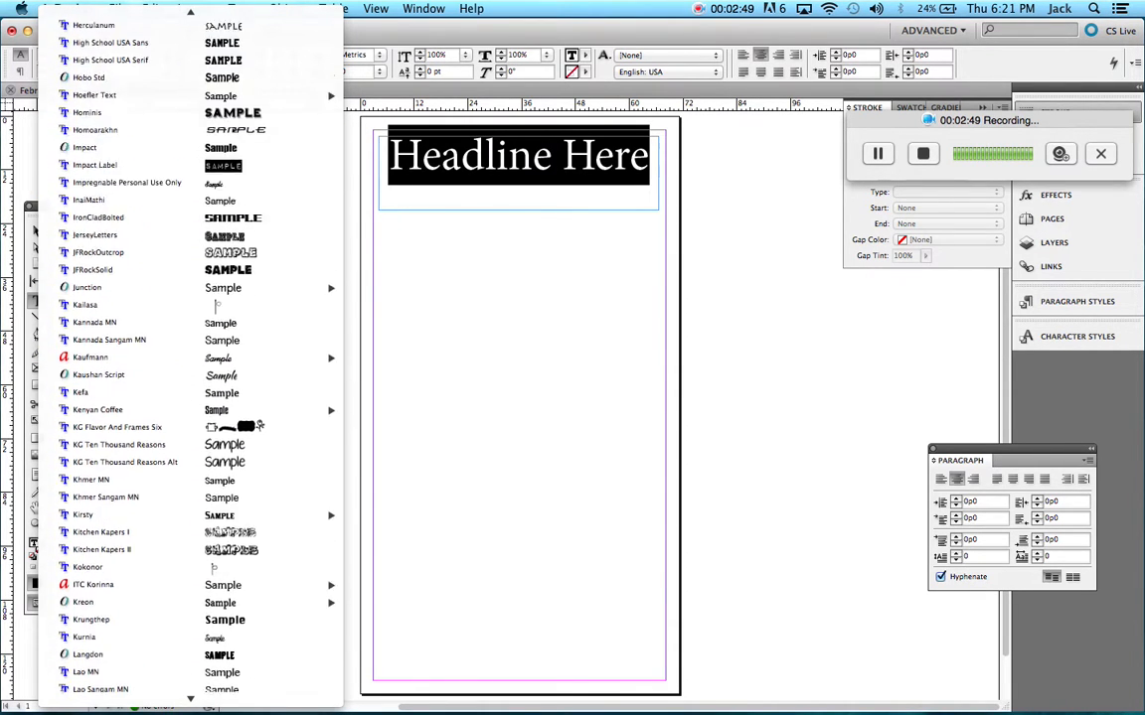
pyautogui.click(447, 32)
# Change the headline font to Bebas Neue and set its size to 160 pt.
pyautogui.moveTo(87, 54); pyautogui.dragTo(11, 60)
pyautogui.write('Bebas Neue')
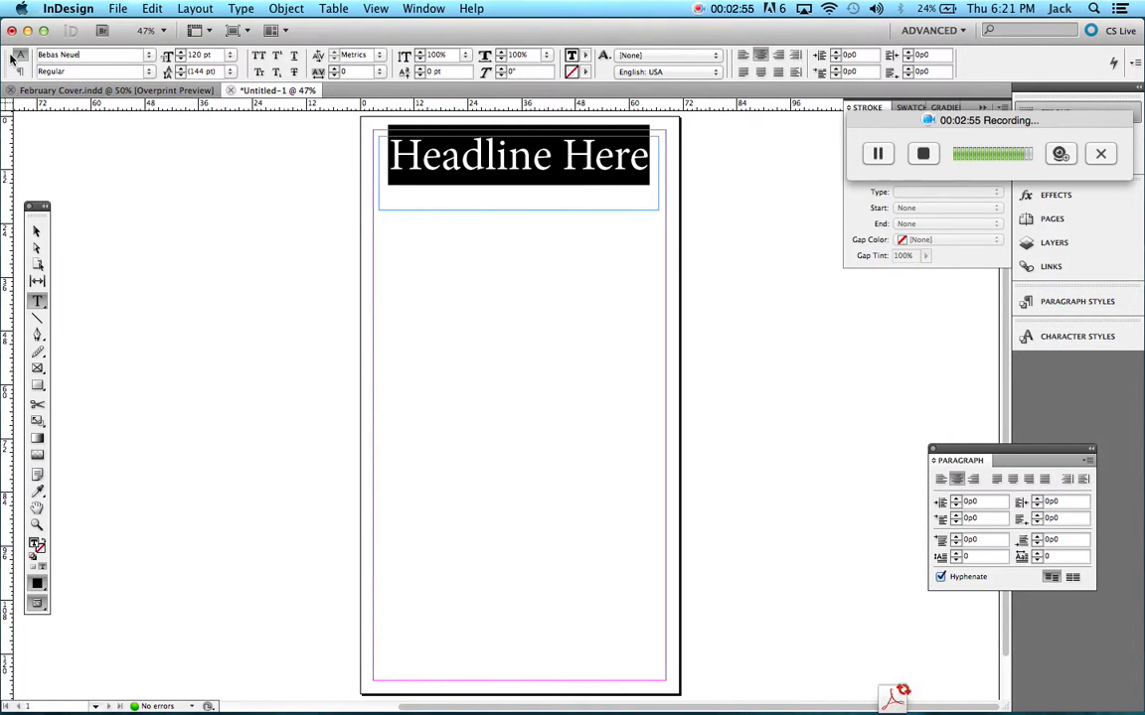
pyautogui.press('Return')
pyautogui.click(387, 130)
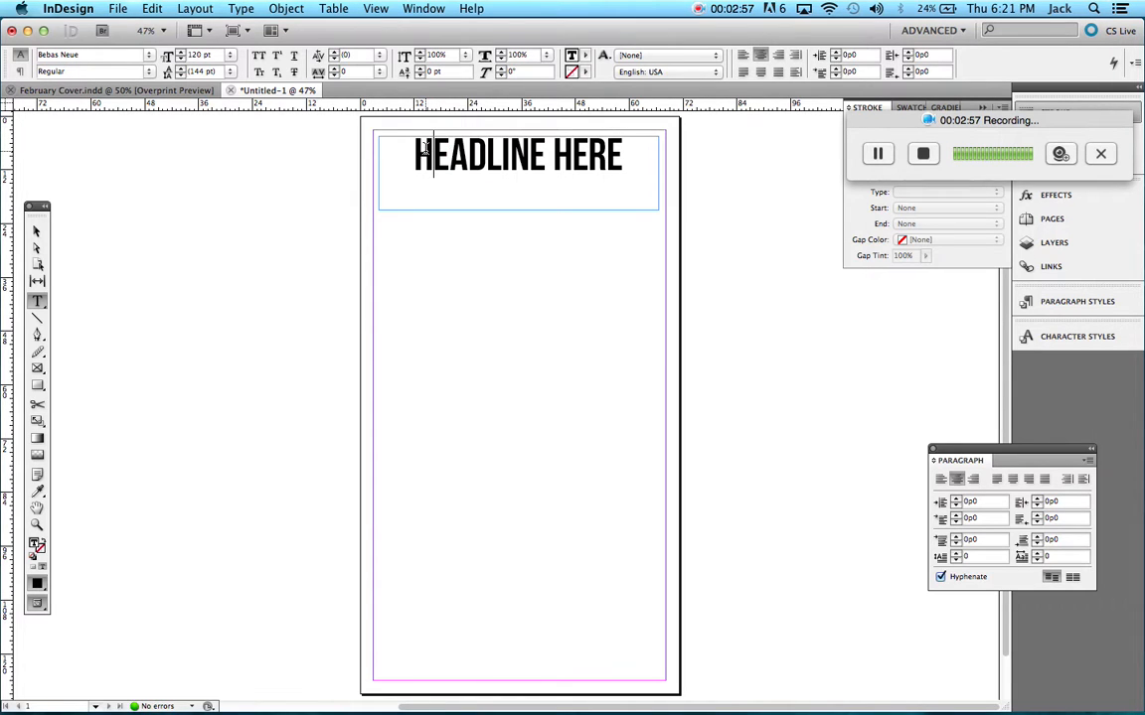
pyautogui.tripleClick(427, 145)
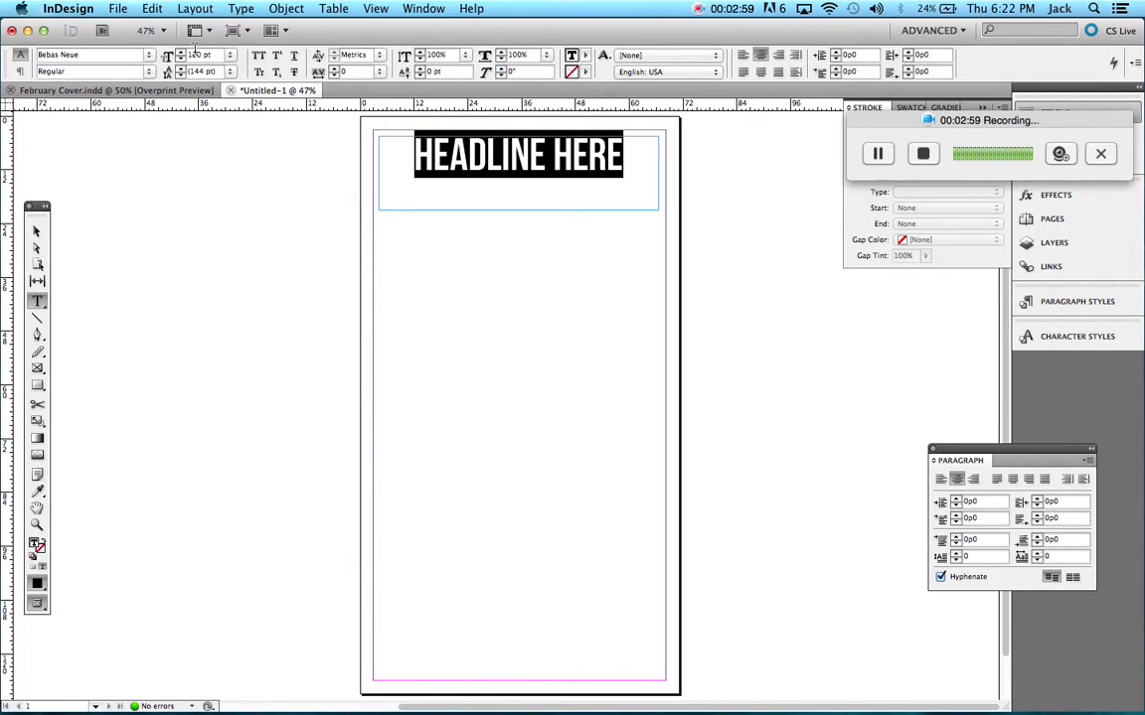
pyautogui.write('160')
pyautogui.press('Return')
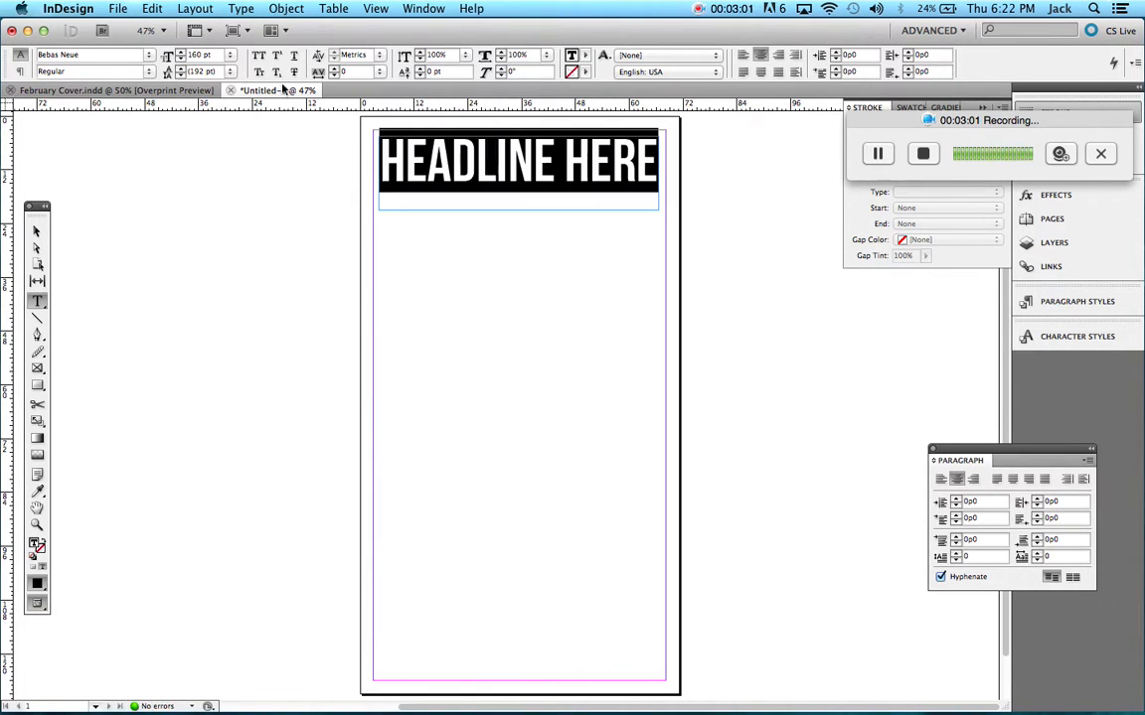
pyautogui.moveTo(499, 150); pyautogui.dragTo(505, 152)
pyautogui.moveTo(919, 122); pyautogui.dragTo(857, 311)
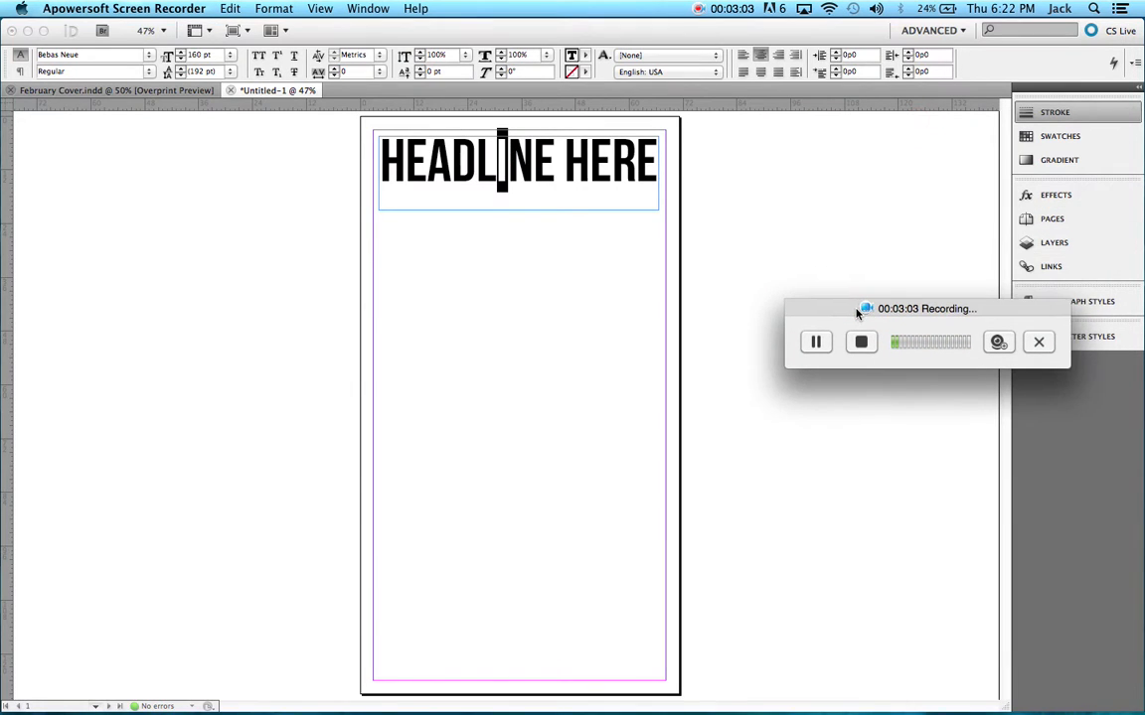
pyautogui.click(709, 309)
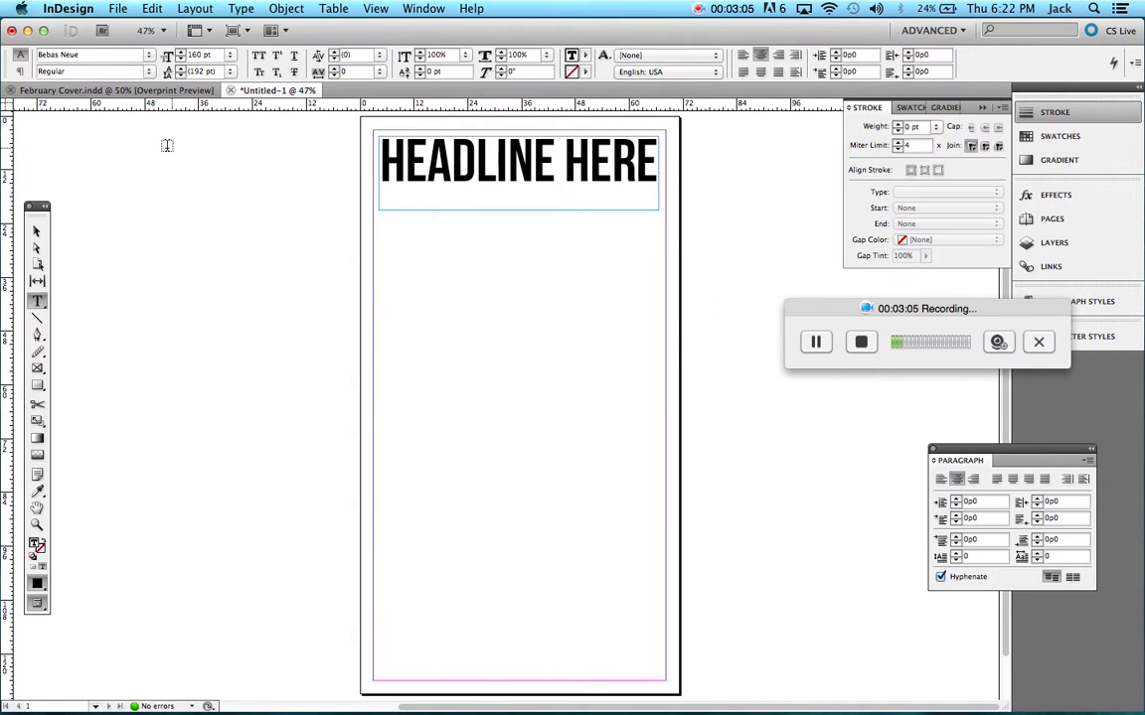
# Color the whole headline blue with C=100 M=90 Y=10 K=0, and switch it to the green C=75 M=5 Y=100 K=0 swatch.
pyautogui.click(513, 149)
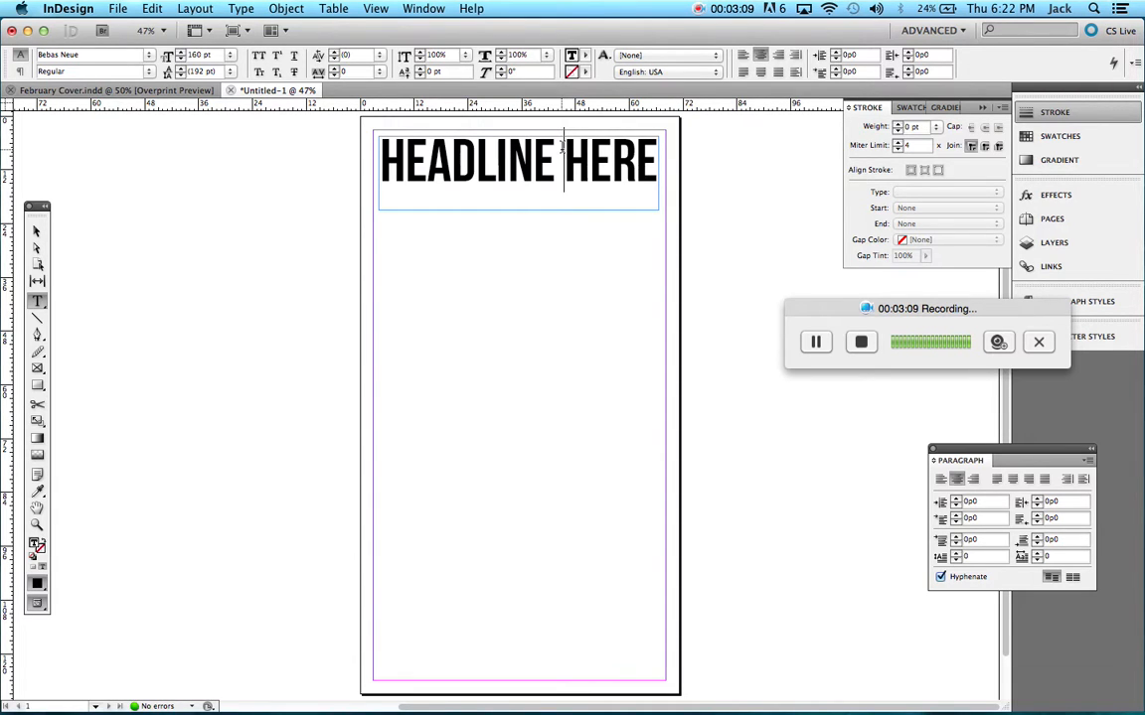
pyautogui.tripleClick(507, 149)
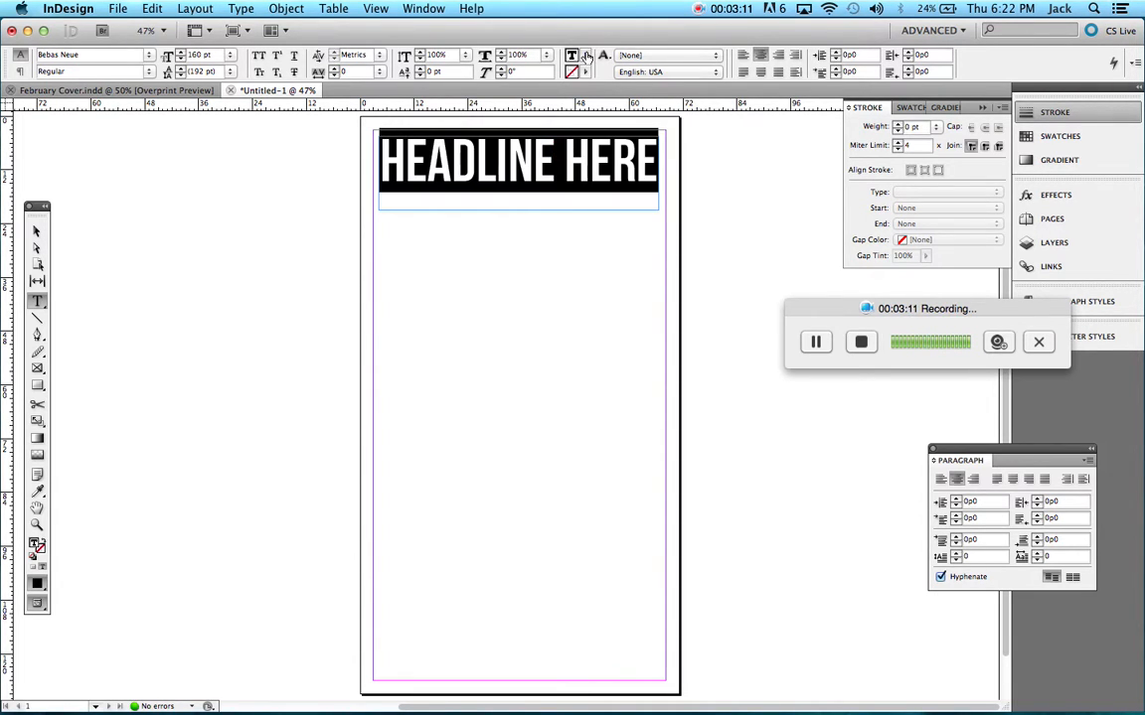
pyautogui.click(586, 55)
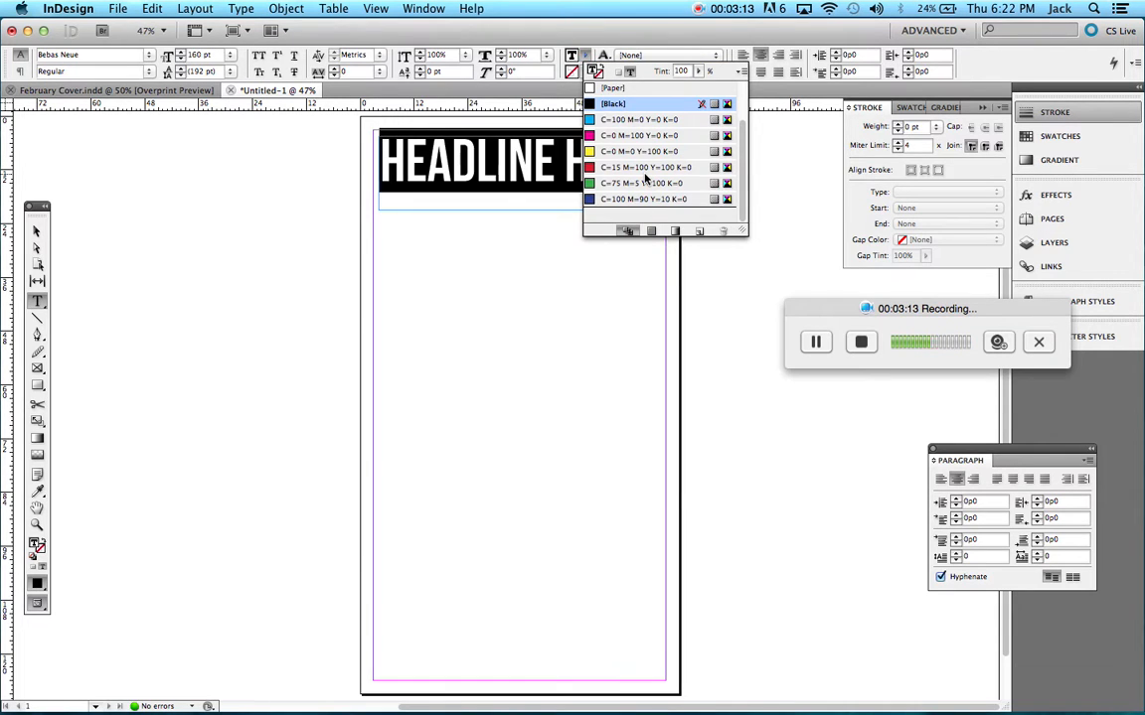
pyautogui.scroll(2, 644, 177)
pyautogui.scroll(-1, 644, 177)
pyautogui.click(627, 215)
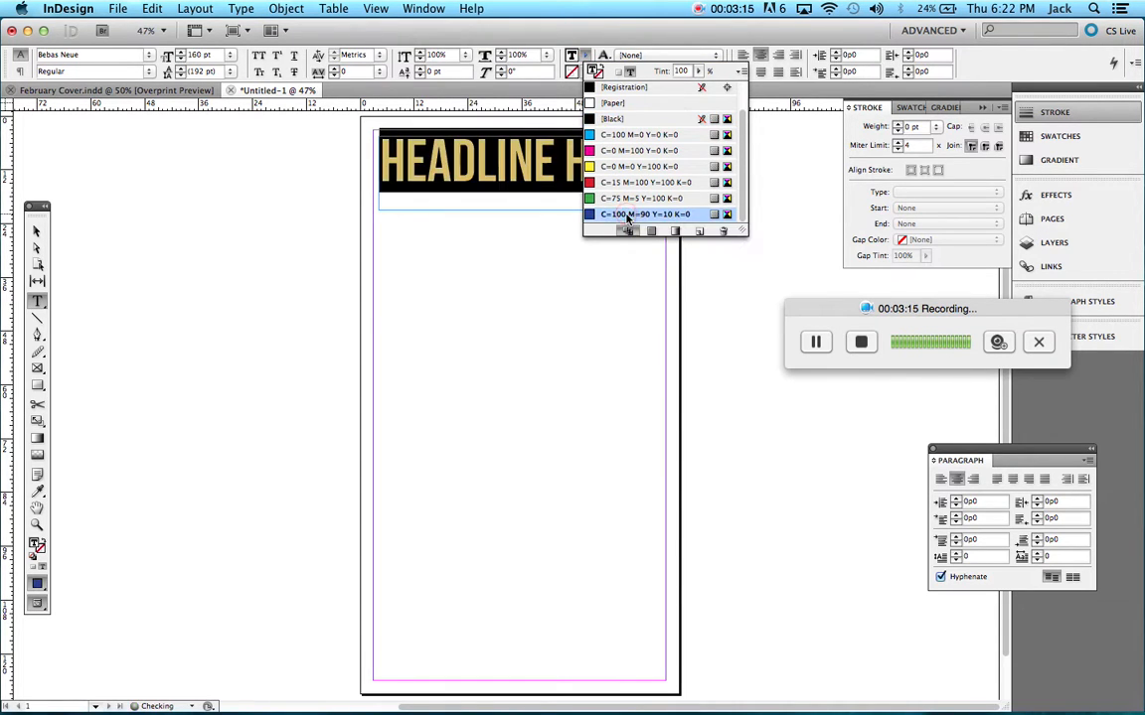
pyautogui.click(631, 198)
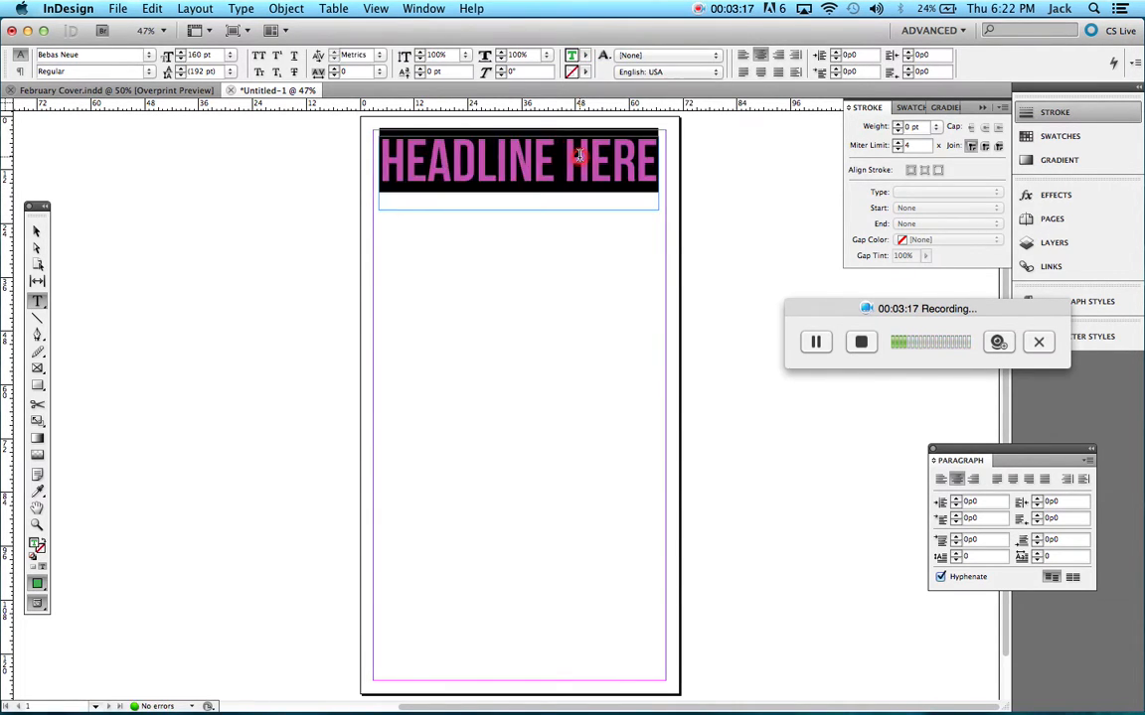
# Create a new process CMYK swatch with C=20 M=55 Y=48 K=0 for the headline text and deselect the headline.
pyautogui.click(583, 55)
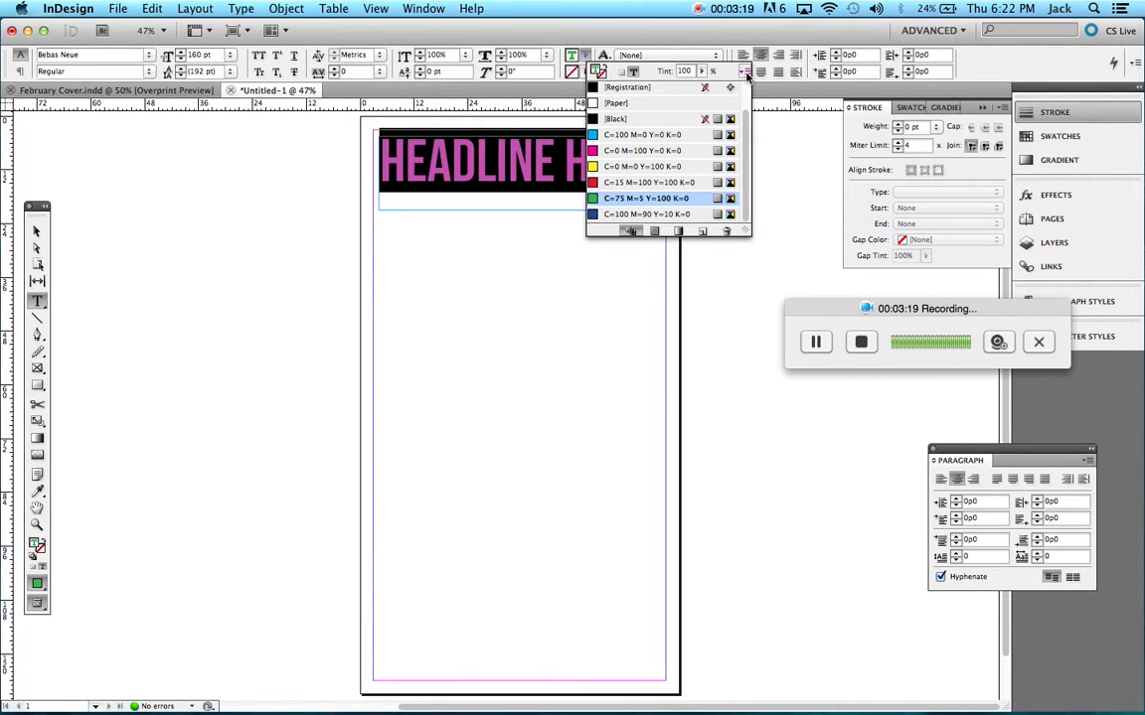
pyautogui.click(746, 74)
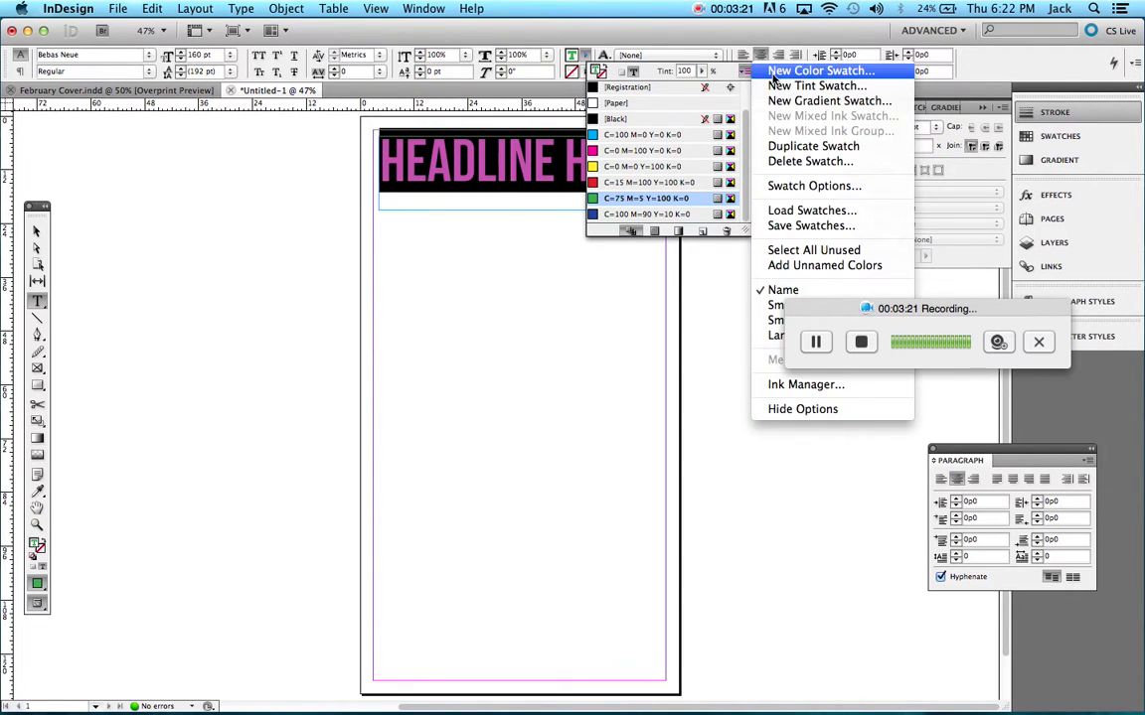
pyautogui.click(770, 75)
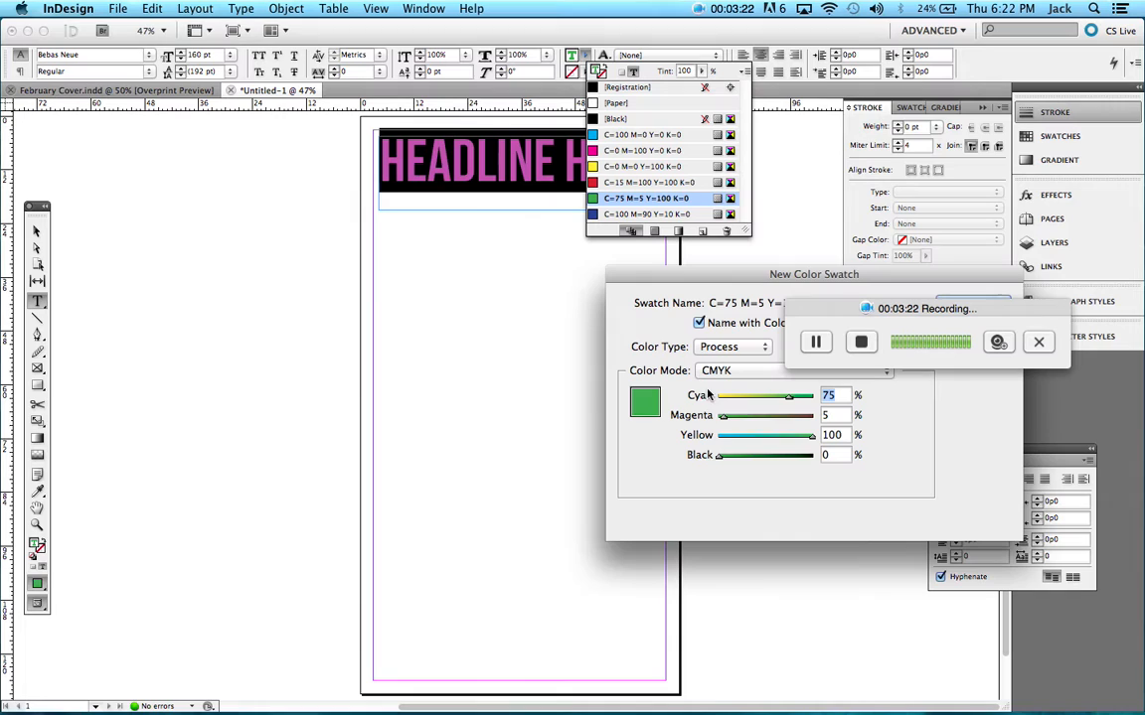
pyautogui.click(769, 415)
pyautogui.click(763, 435)
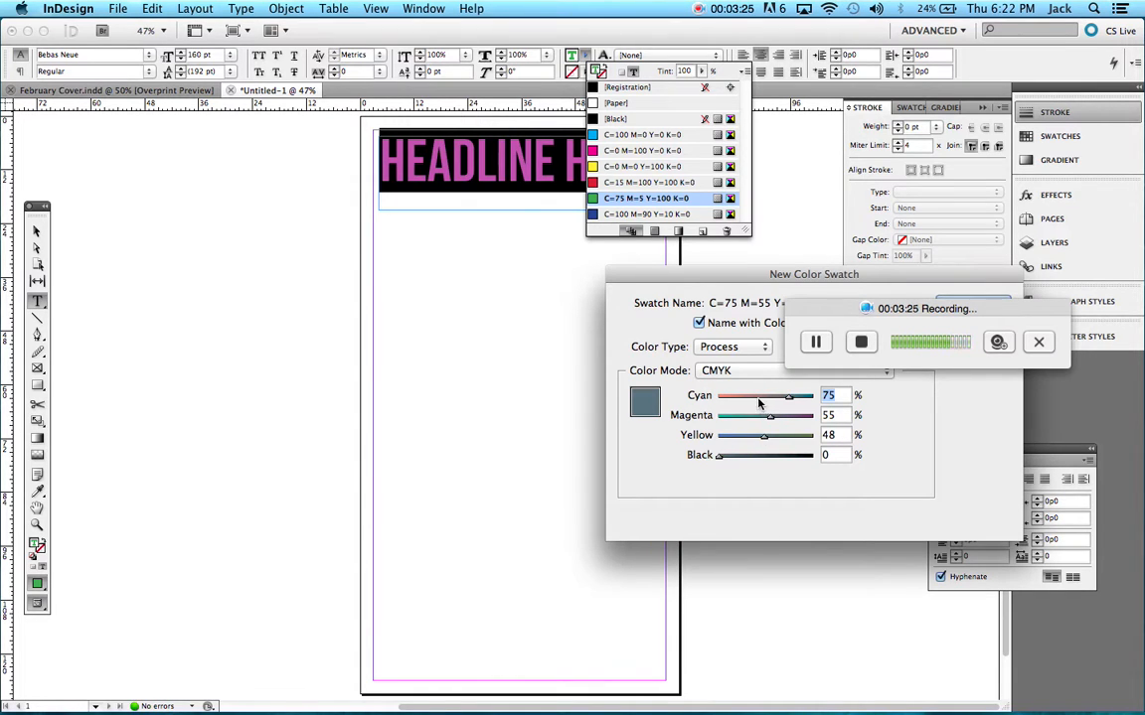
pyautogui.moveTo(758, 397); pyautogui.dragTo(737, 397)
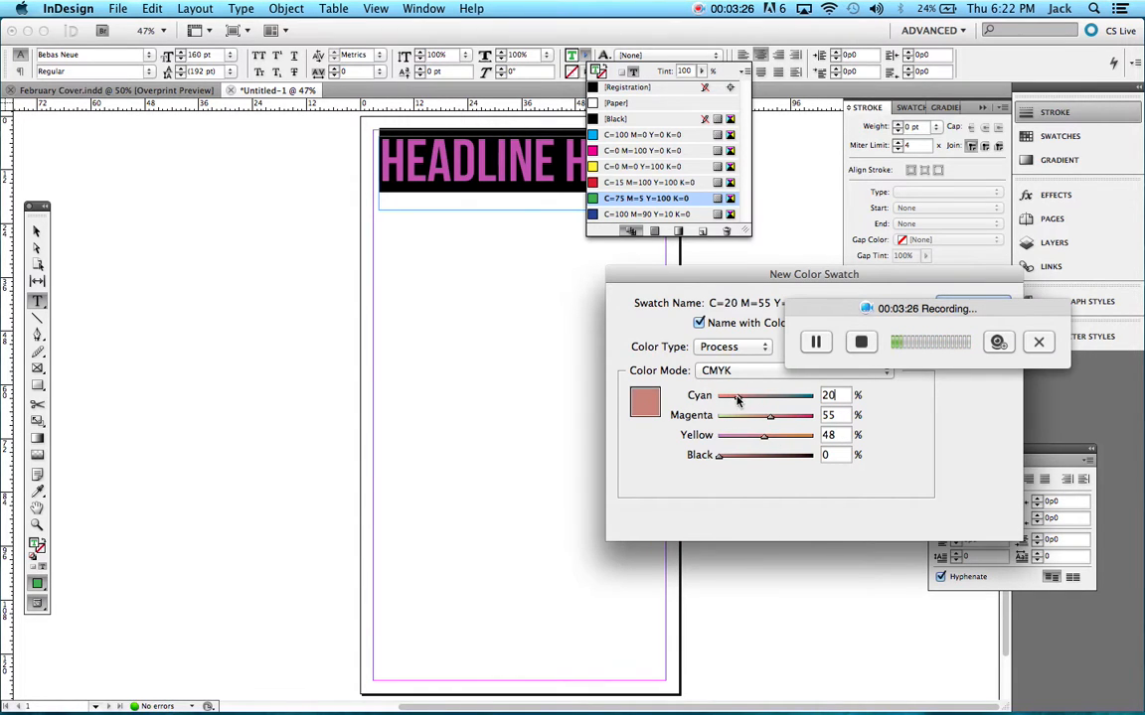
pyautogui.click(952, 301)
pyautogui.click(554, 159)
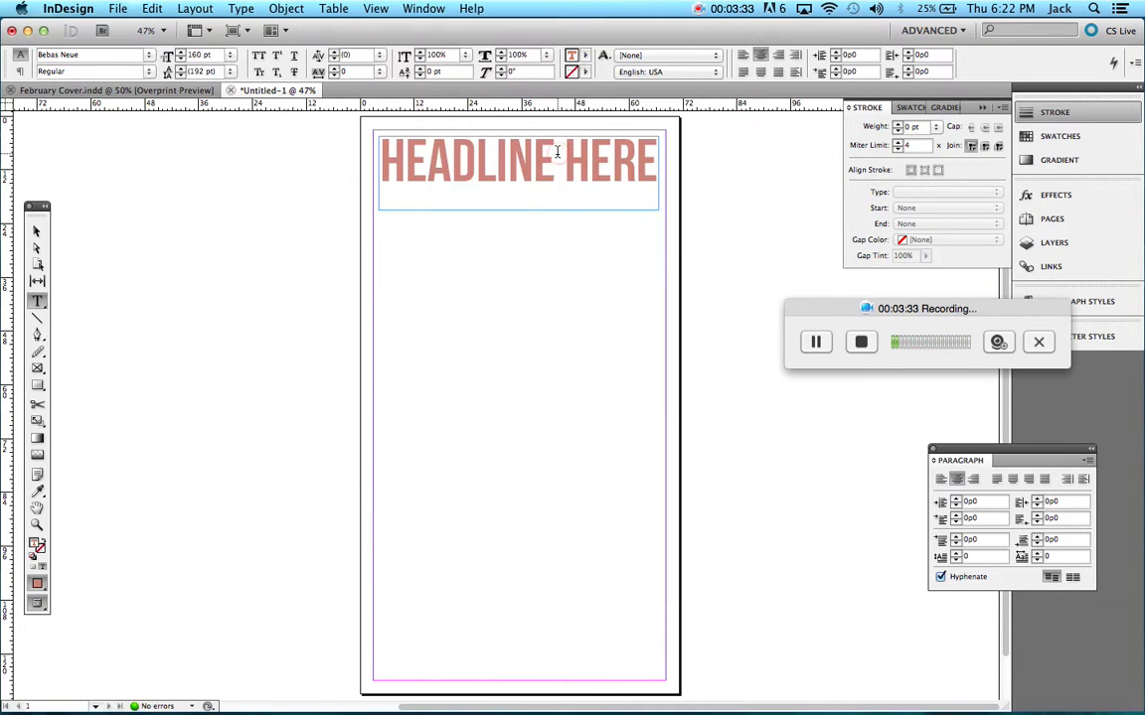
pyautogui.click(453, 159)
pyautogui.click(38, 232)
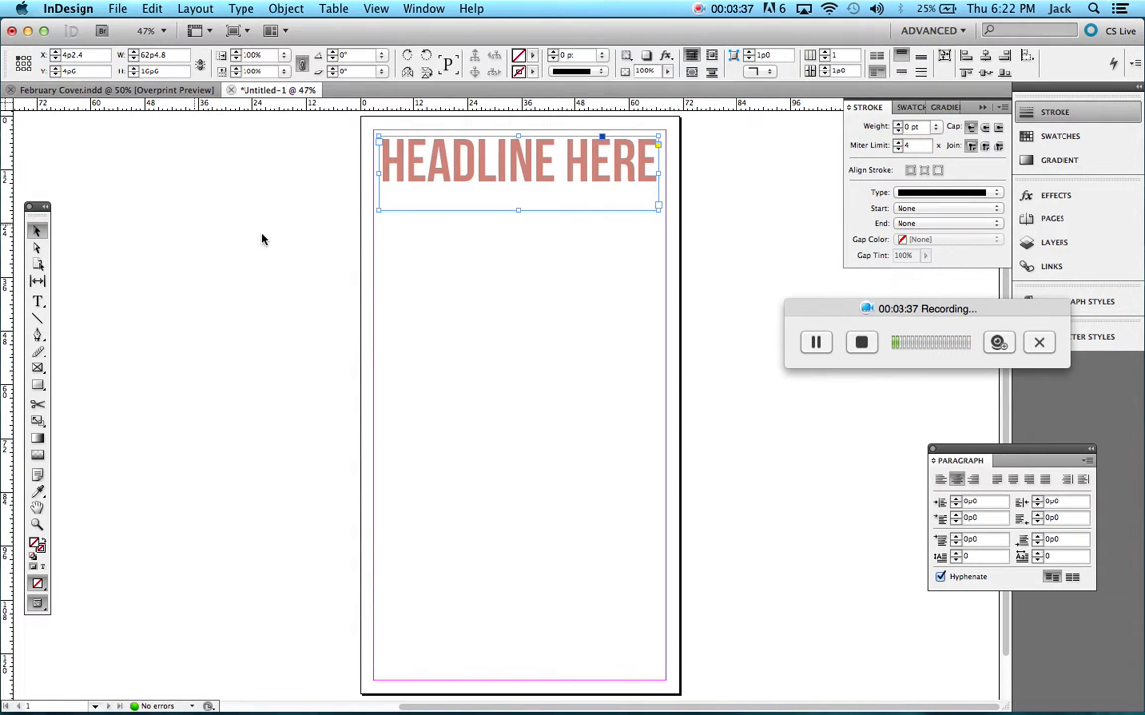
pyautogui.click(411, 243)
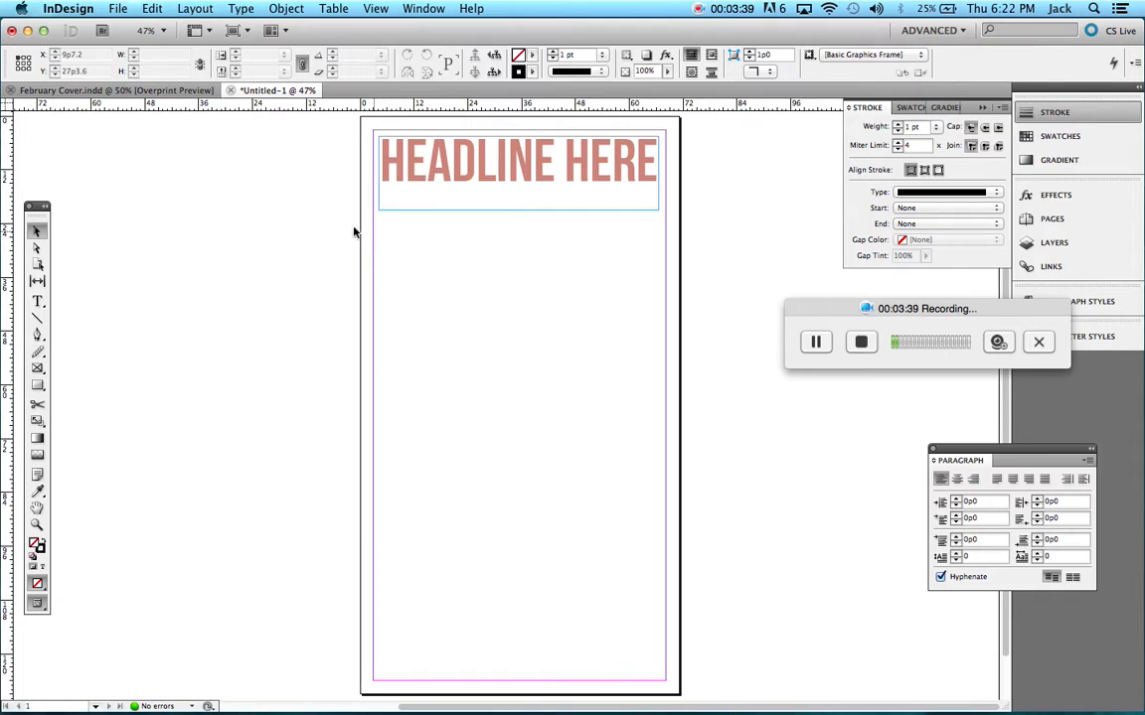
# Draw a horizontal line about 62p4.8 long beneath the headline text and set its stroke weight to 10 pt.
pyautogui.click(38, 320)
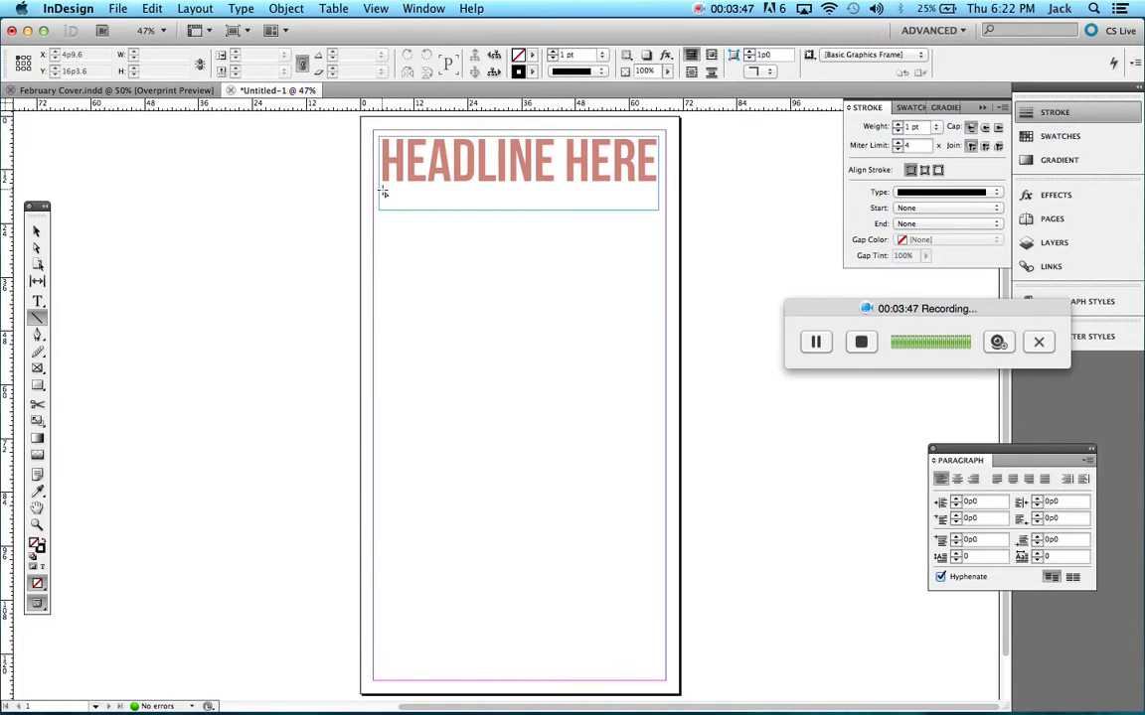
pyautogui.moveTo(381, 194); pyautogui.dragTo(659, 199)
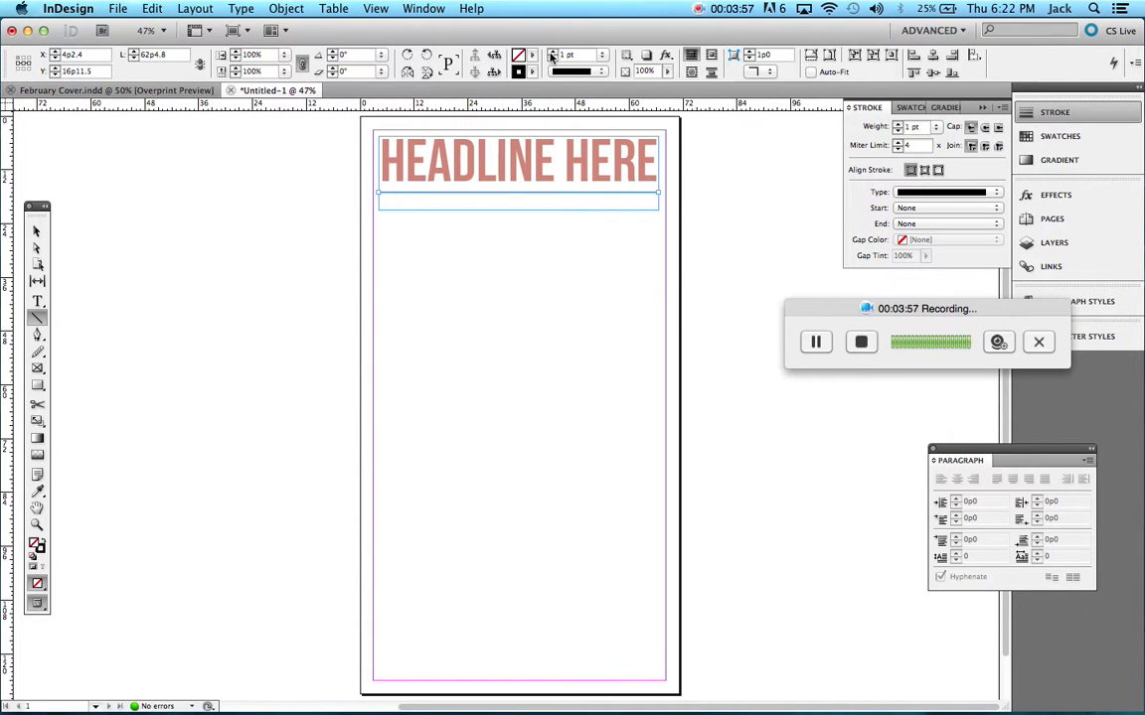
pyautogui.click(553, 52)
pyautogui.click(552, 52)
pyautogui.click(552, 53)
pyautogui.click(552, 53)
pyautogui.click(552, 53)
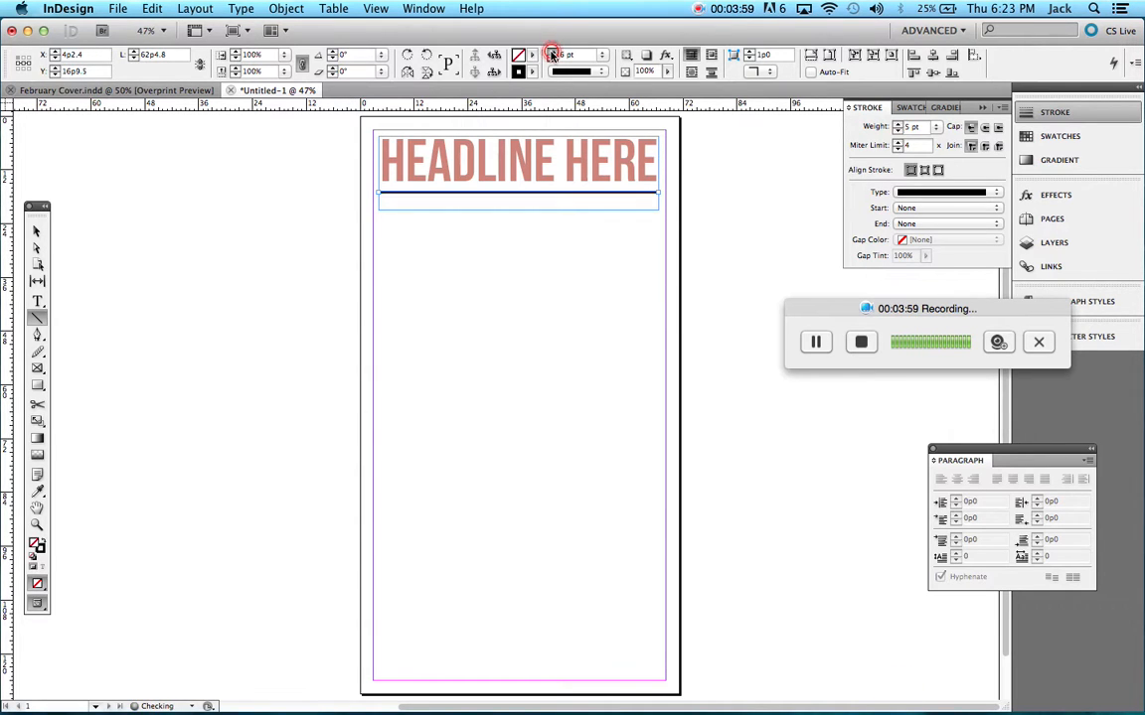
pyautogui.click(553, 52)
pyautogui.click(552, 52)
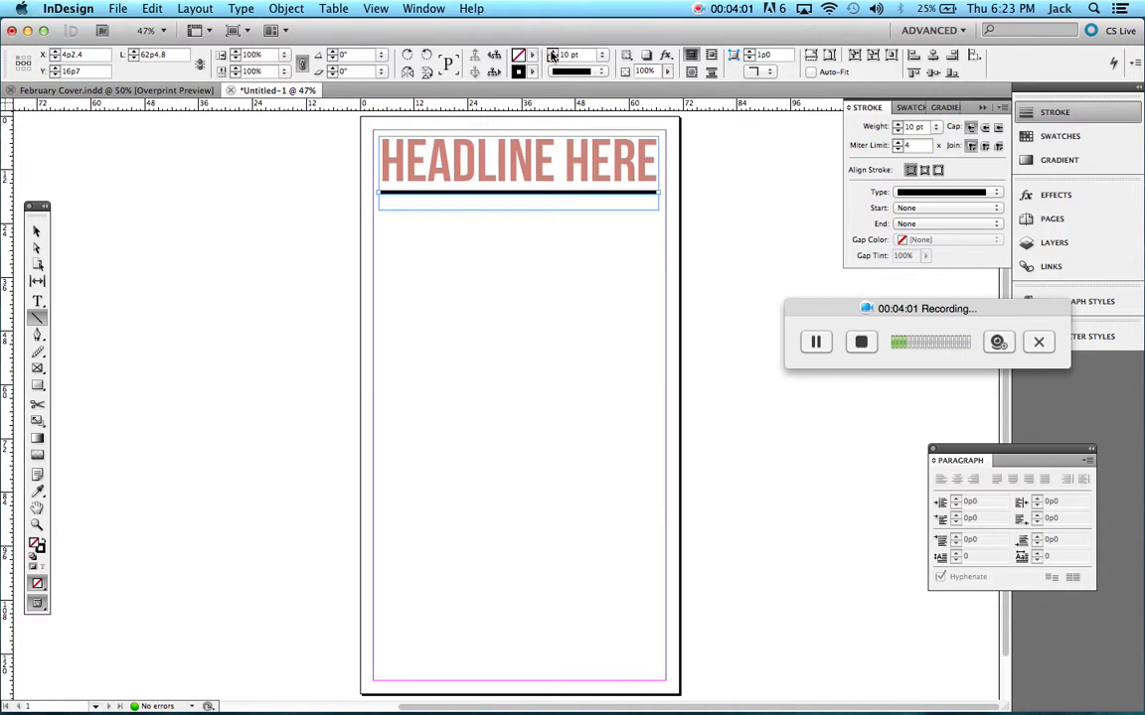
pyautogui.click(552, 53)
pyautogui.click(553, 59)
pyautogui.click(532, 74)
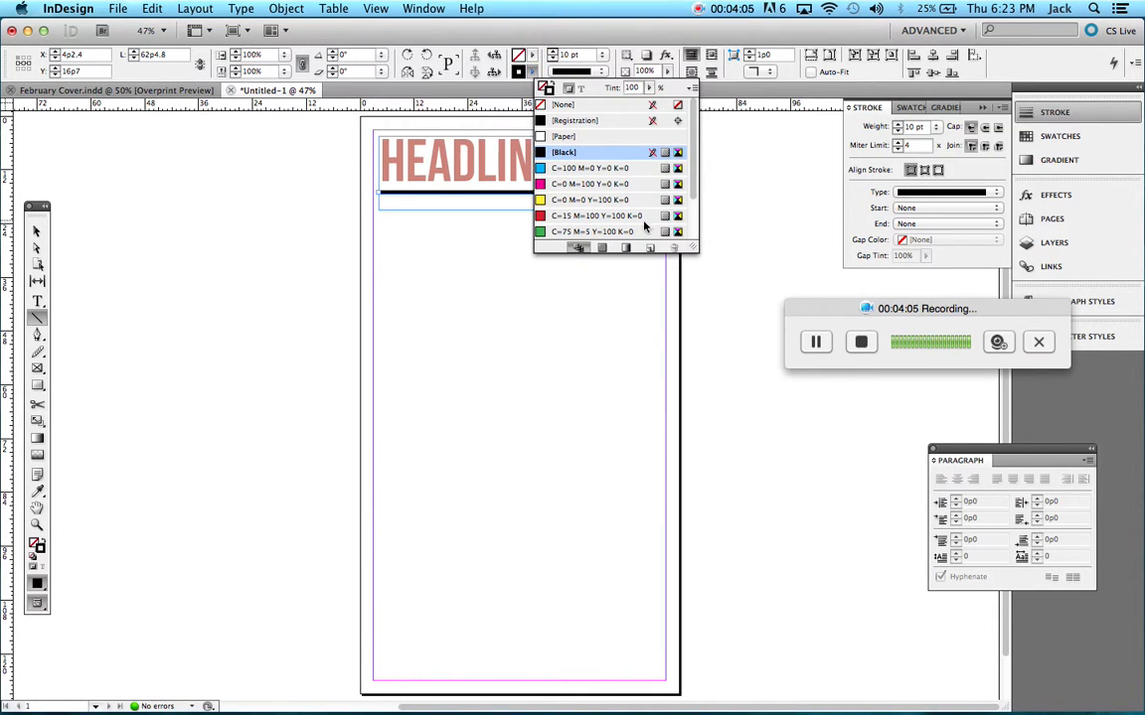
# Deselect the line and preview the page without guides and frame edges, then return to the normal view.
pyautogui.click(37, 231)
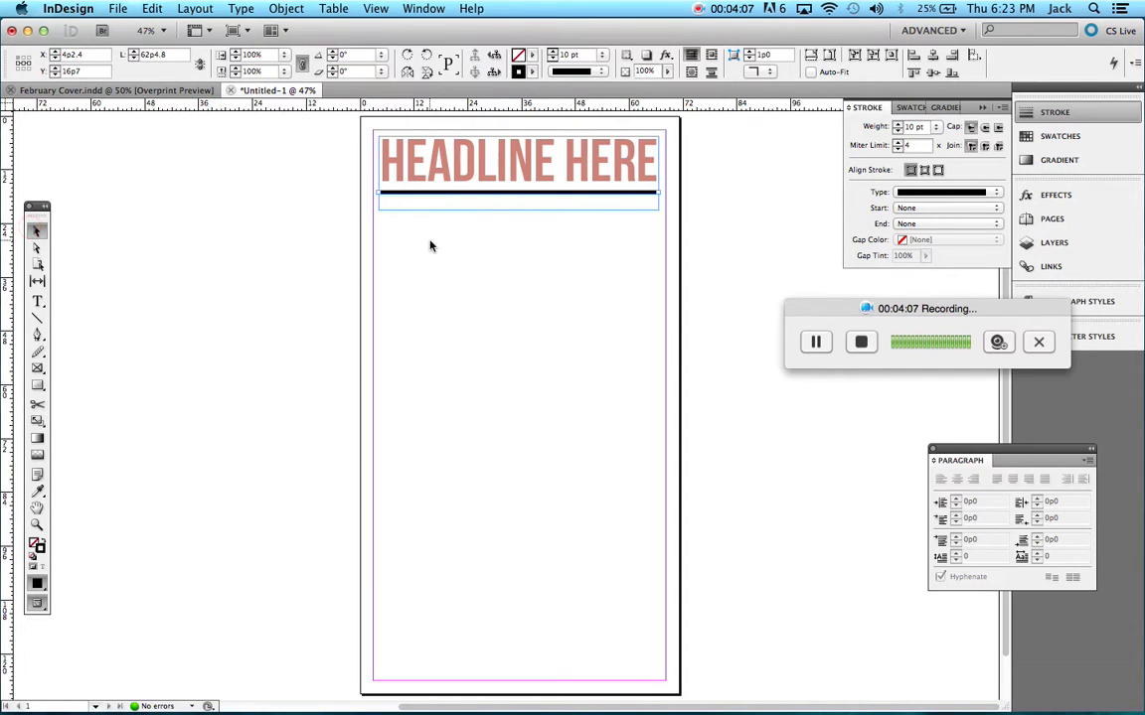
pyautogui.click(436, 267)
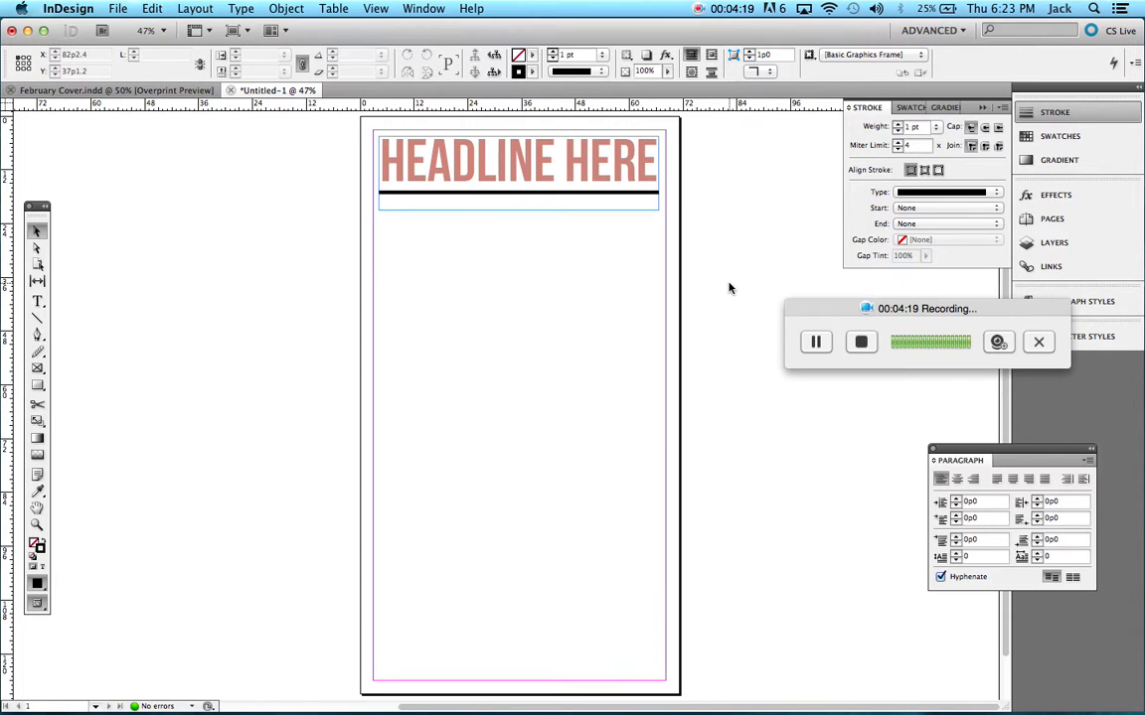
pyautogui.press('w')
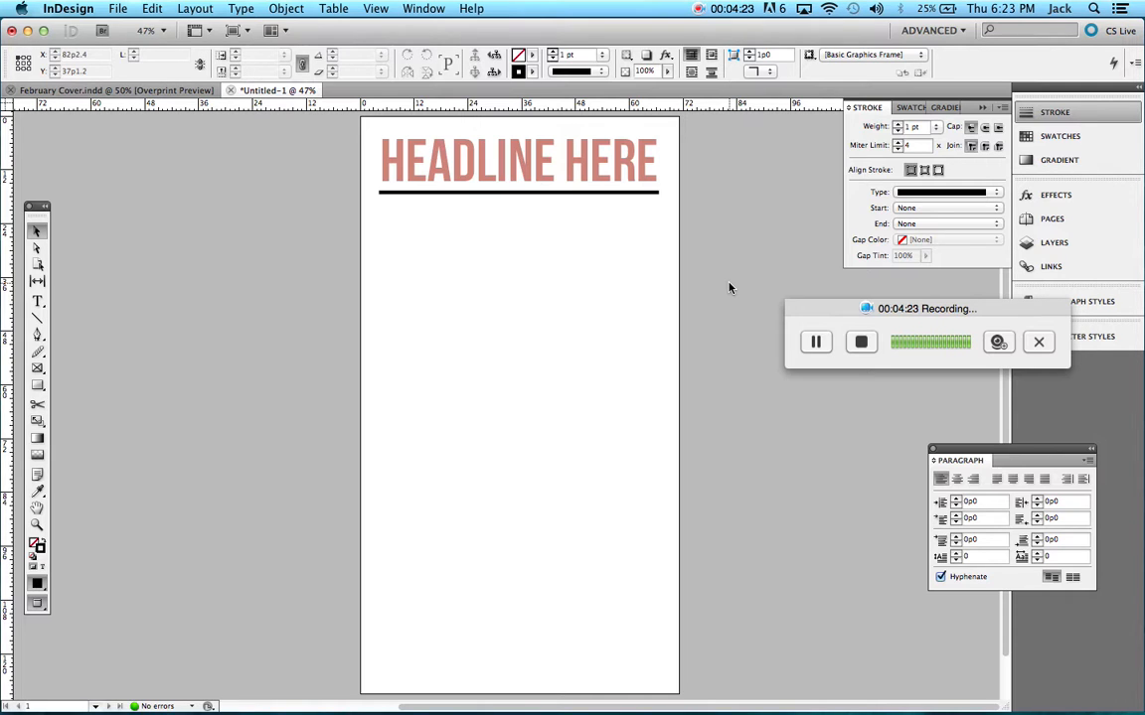
pyautogui.press('w')
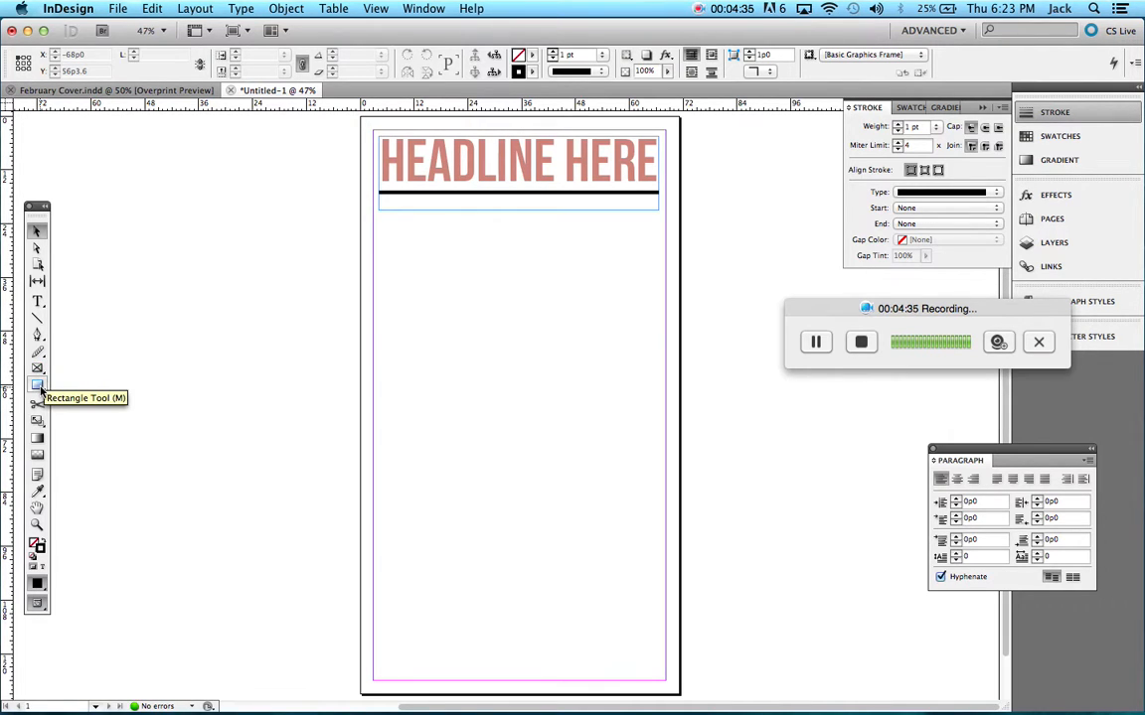
# Draw an empty rectangular picture frame about 62p4.8 wide and 39p0 high beneath the headline frame, matching its width.
pyautogui.click(37, 368)
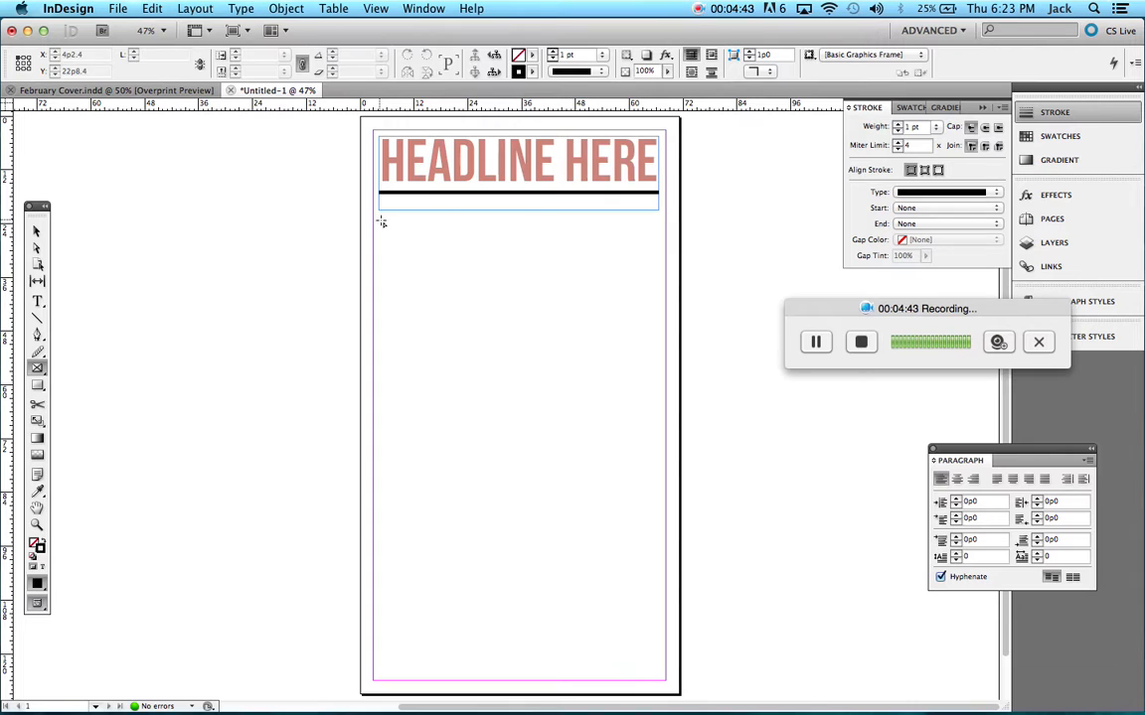
pyautogui.moveTo(380, 222); pyautogui.dragTo(660, 395)
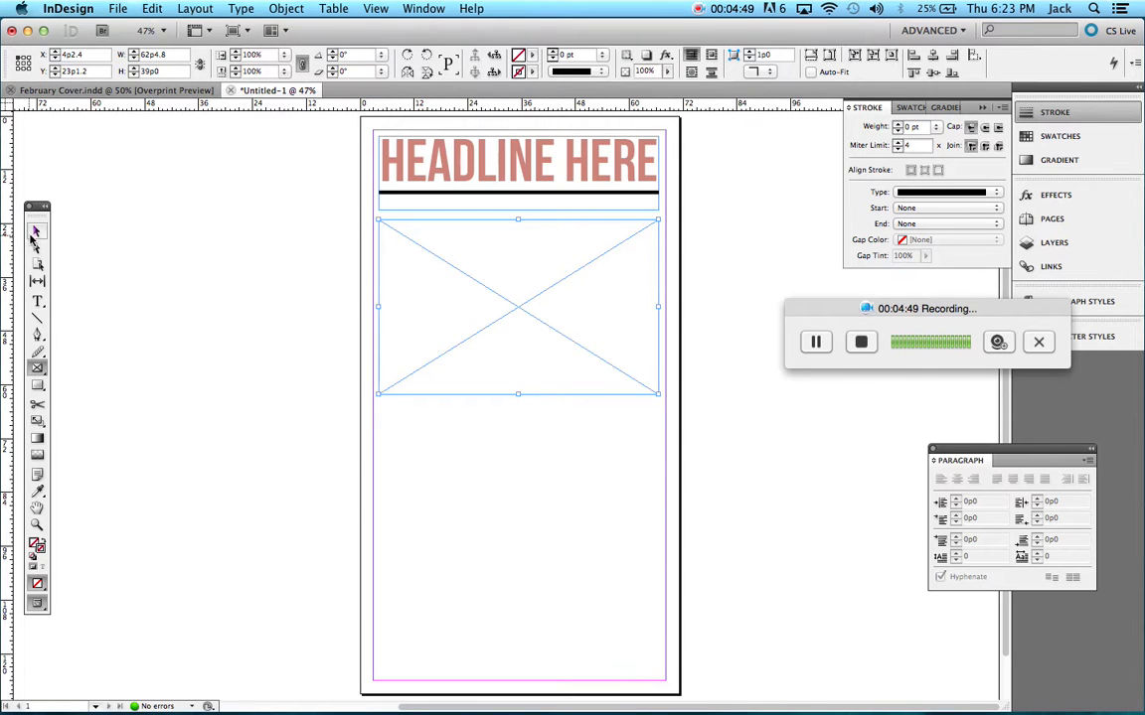
pyautogui.click(34, 231)
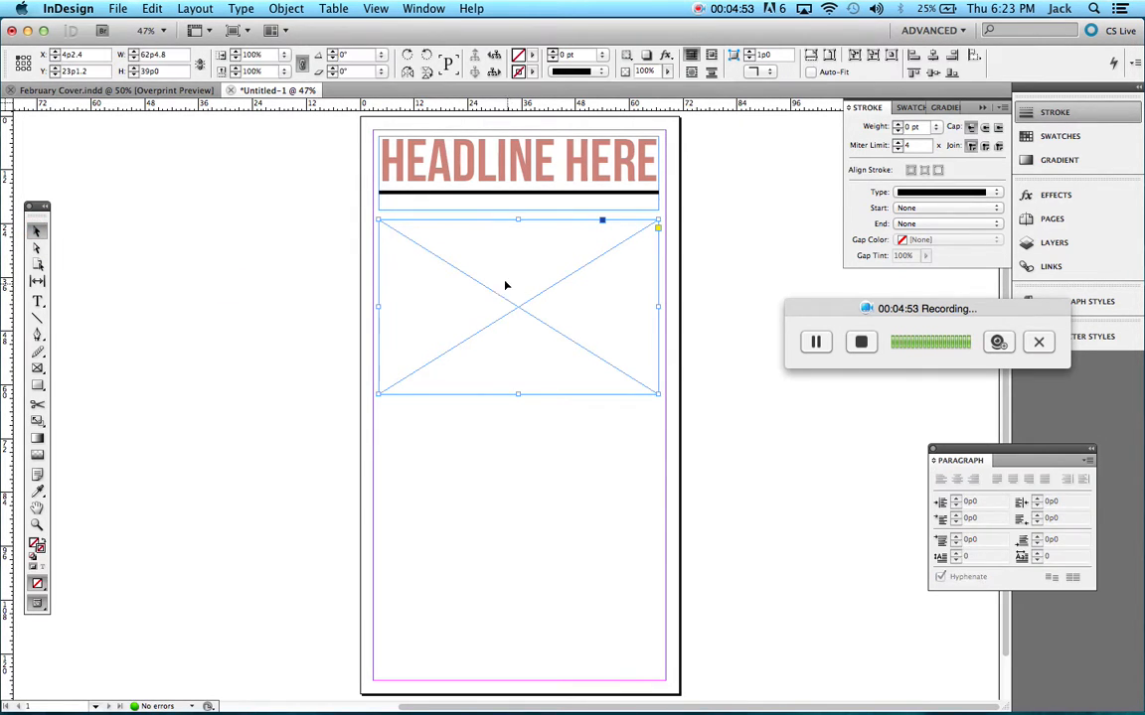
# Place the stunning-waterfall image from the Desktop into the empty picture frame.
pyautogui.click(117, 8)
pyautogui.click(159, 240)
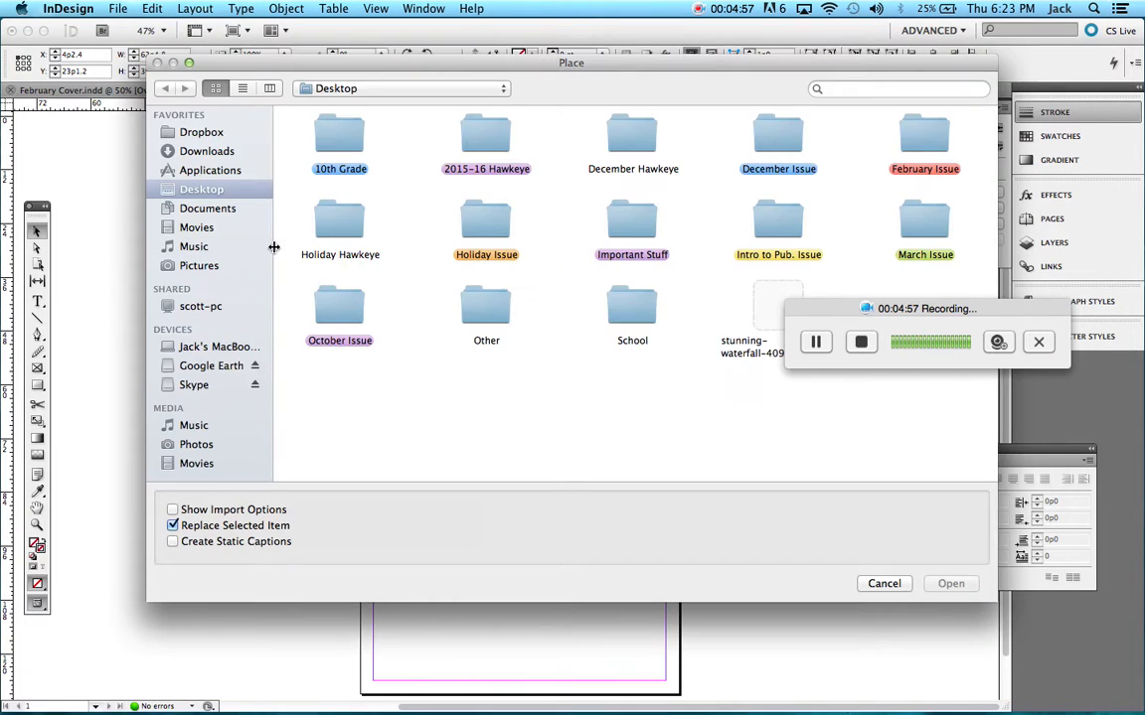
pyautogui.doubleClick(760, 311)
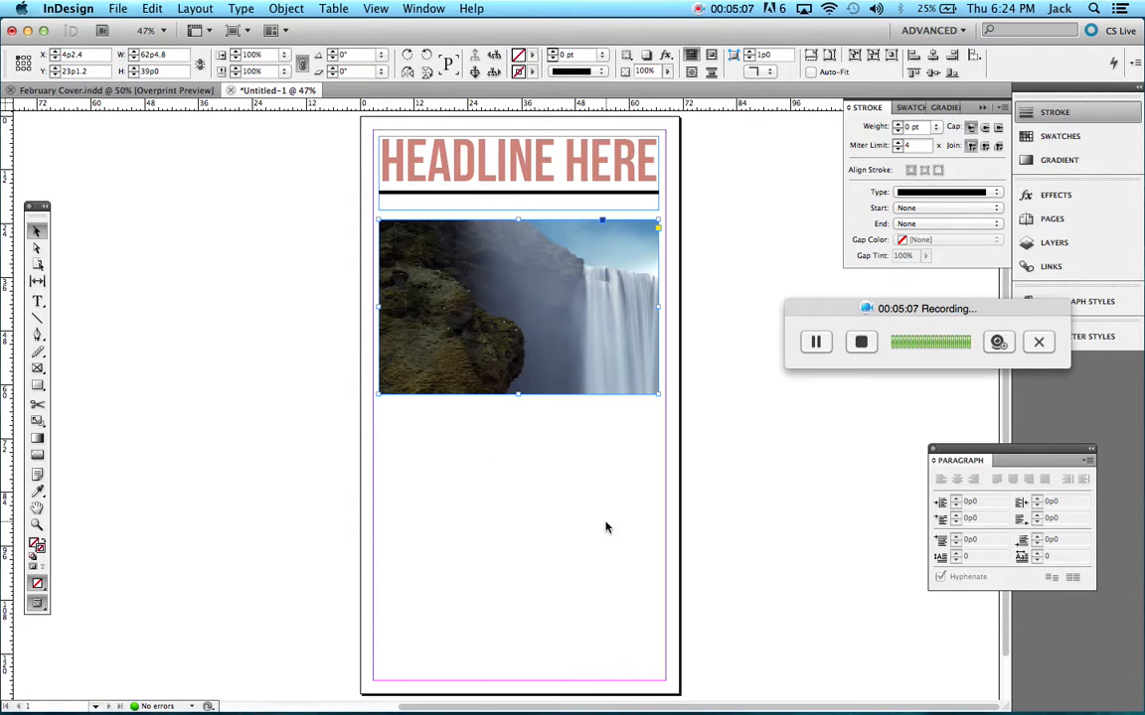
# Scale the waterfall image inside its frame to 39% so that it fits the frame's 62p4.8 by 39p0 area, and deselect it.
pyautogui.click(519, 305)
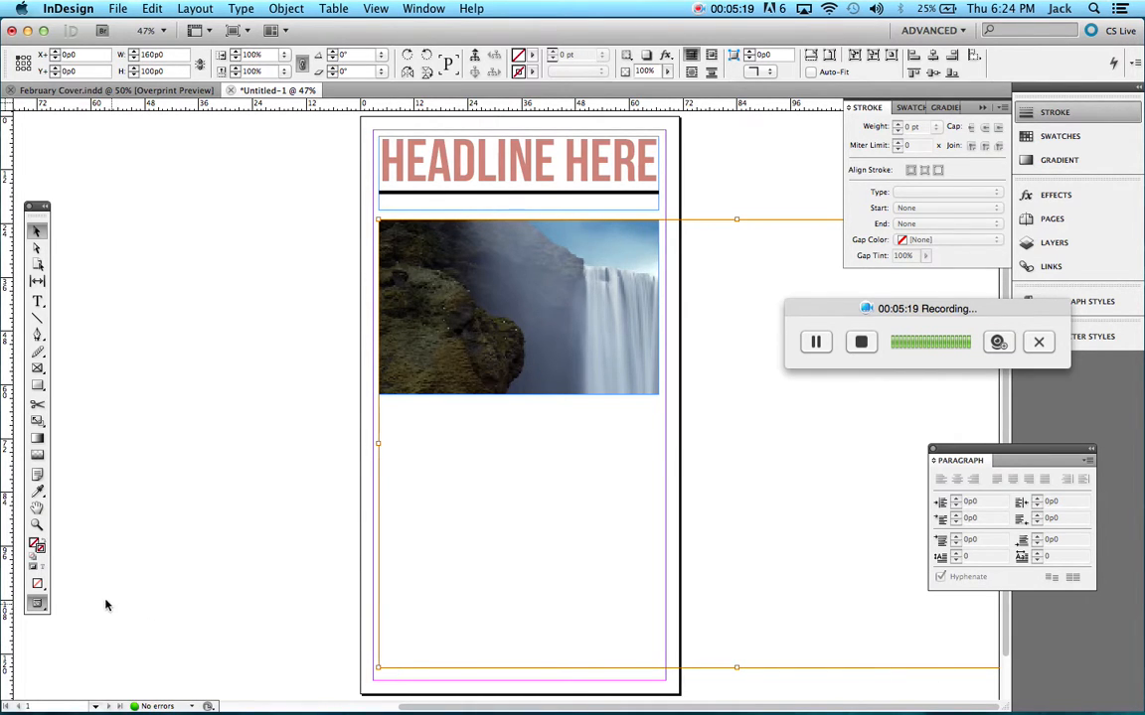
pyautogui.click(37, 524)
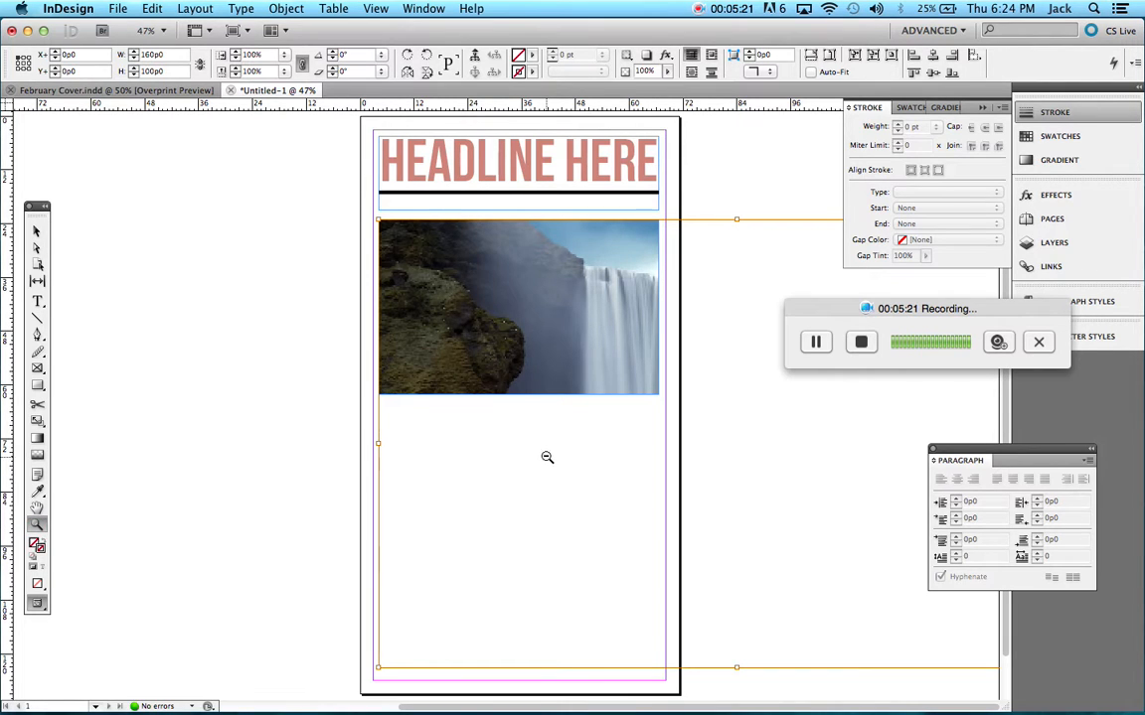
pyautogui.click(36, 523)
pyautogui.keyDown('alt'); pyautogui.click(613, 505); pyautogui.keyUp('alt')
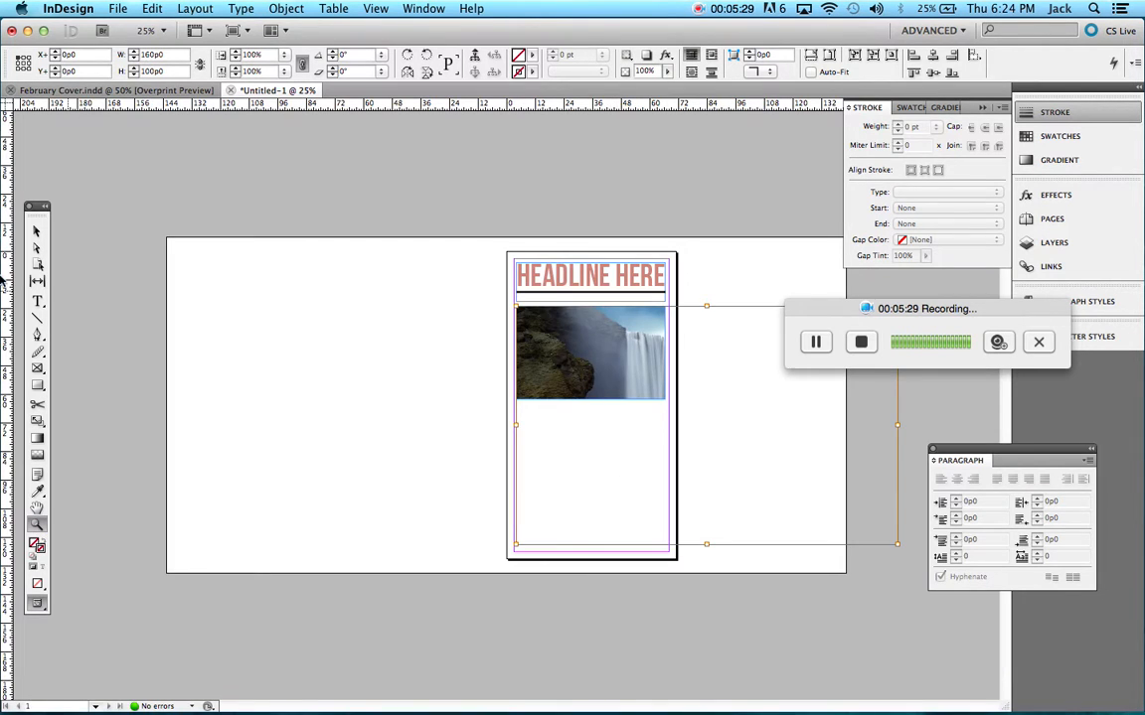
pyautogui.click(36, 231)
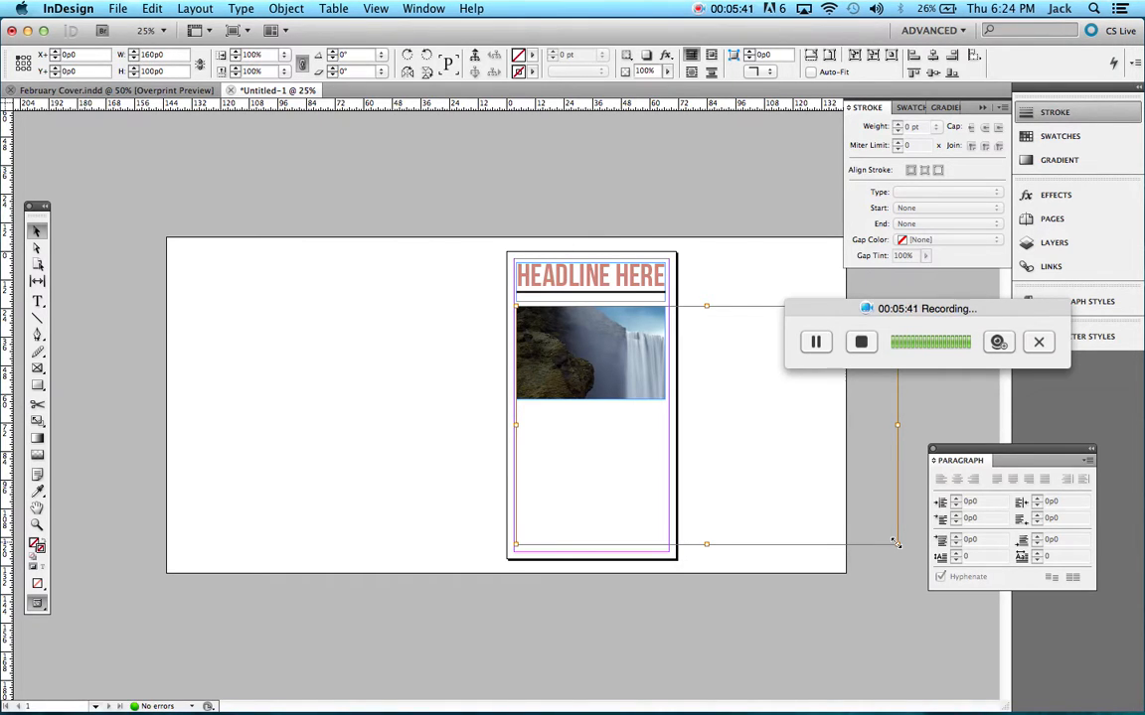
pyautogui.moveTo(894, 543); pyautogui.dragTo(669, 394)
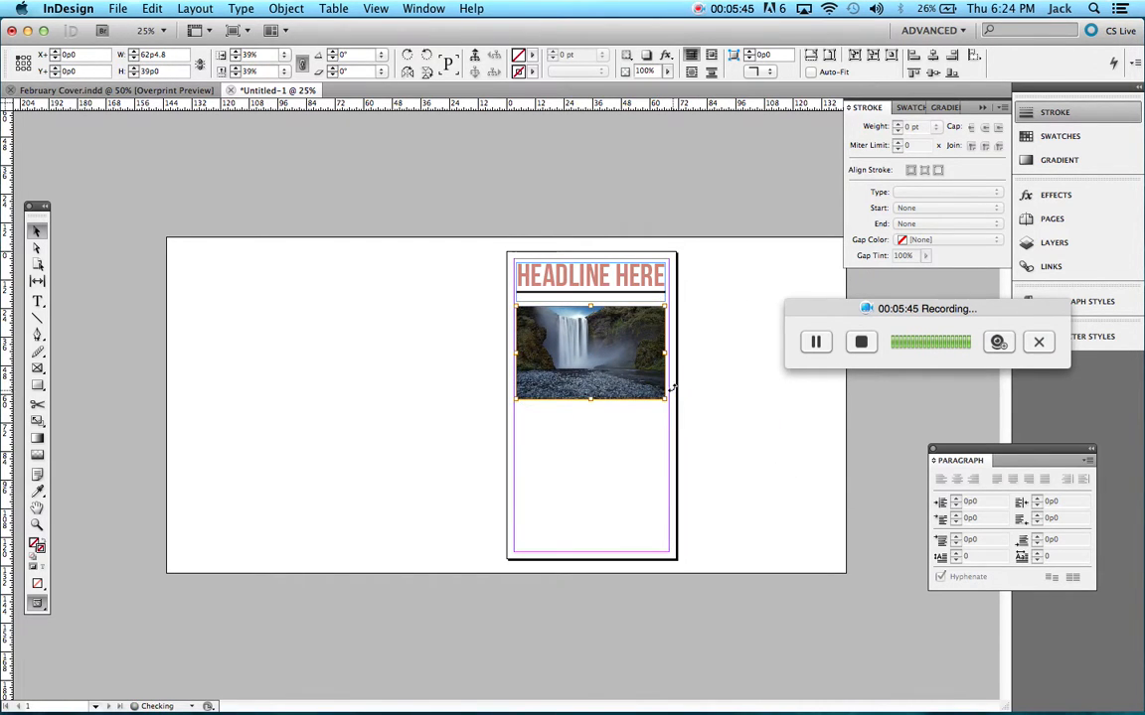
pyautogui.click(685, 396)
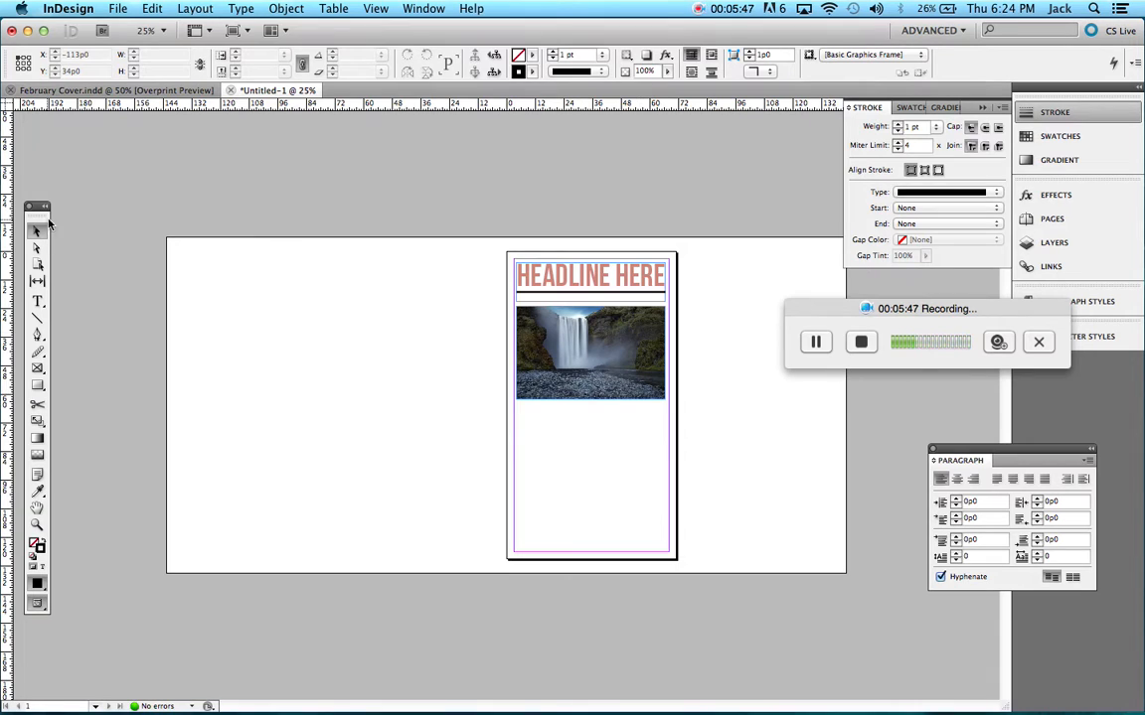
# Recolor the whole headline with a dark color sampled by the Eyedropper from the base of the waterfall in the photo.
pyautogui.click(37, 523)
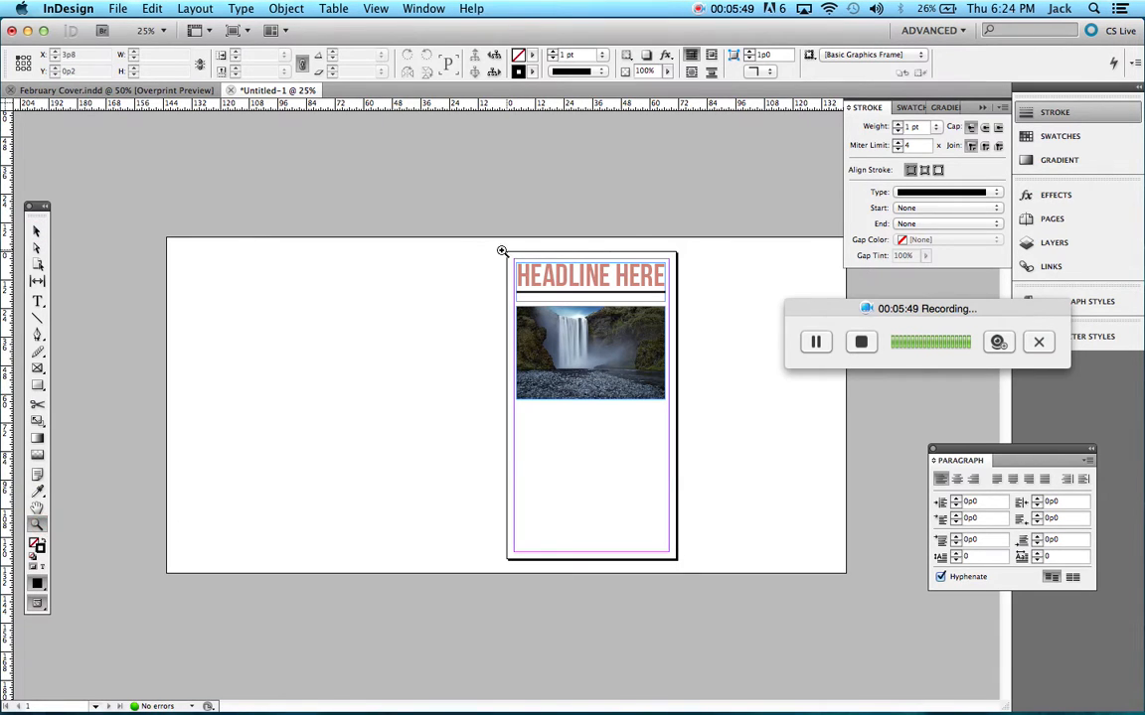
pyautogui.moveTo(502, 248); pyautogui.dragTo(682, 566)
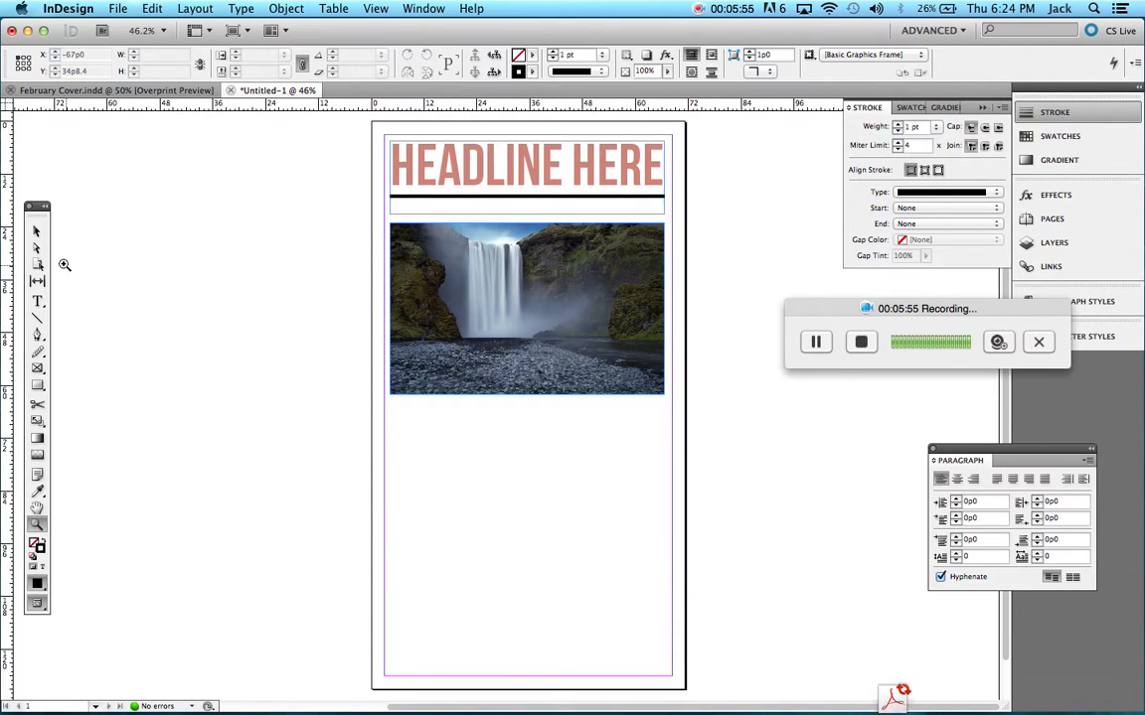
pyautogui.click(37, 232)
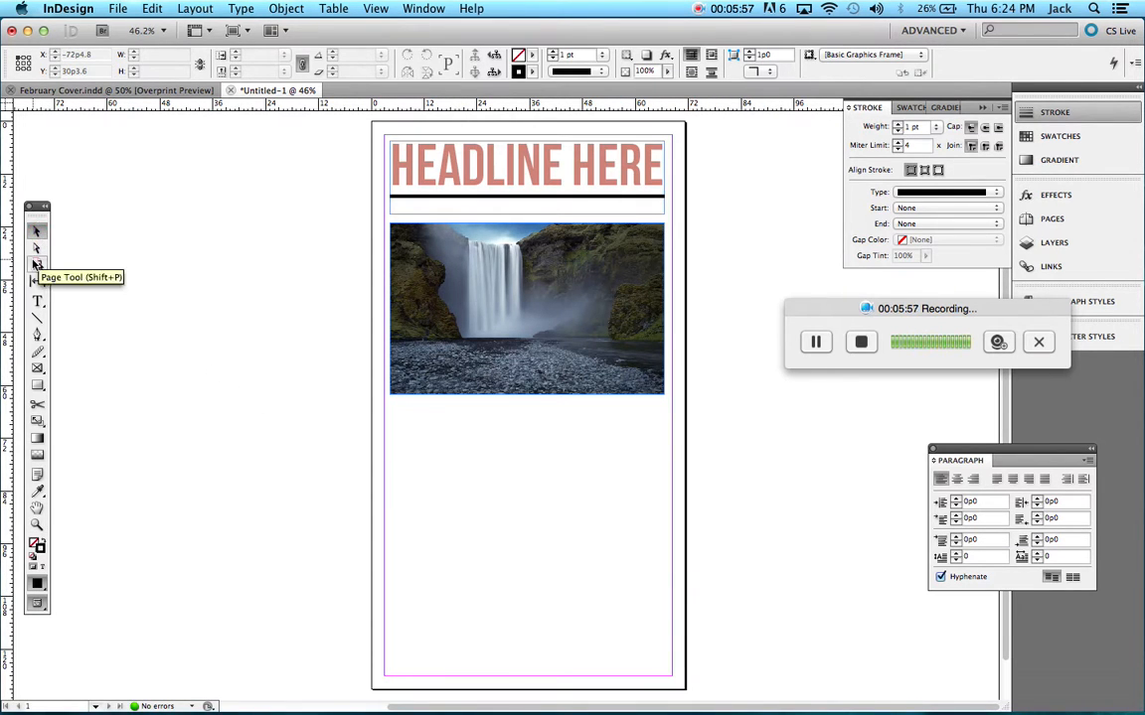
pyautogui.doubleClick(526, 161)
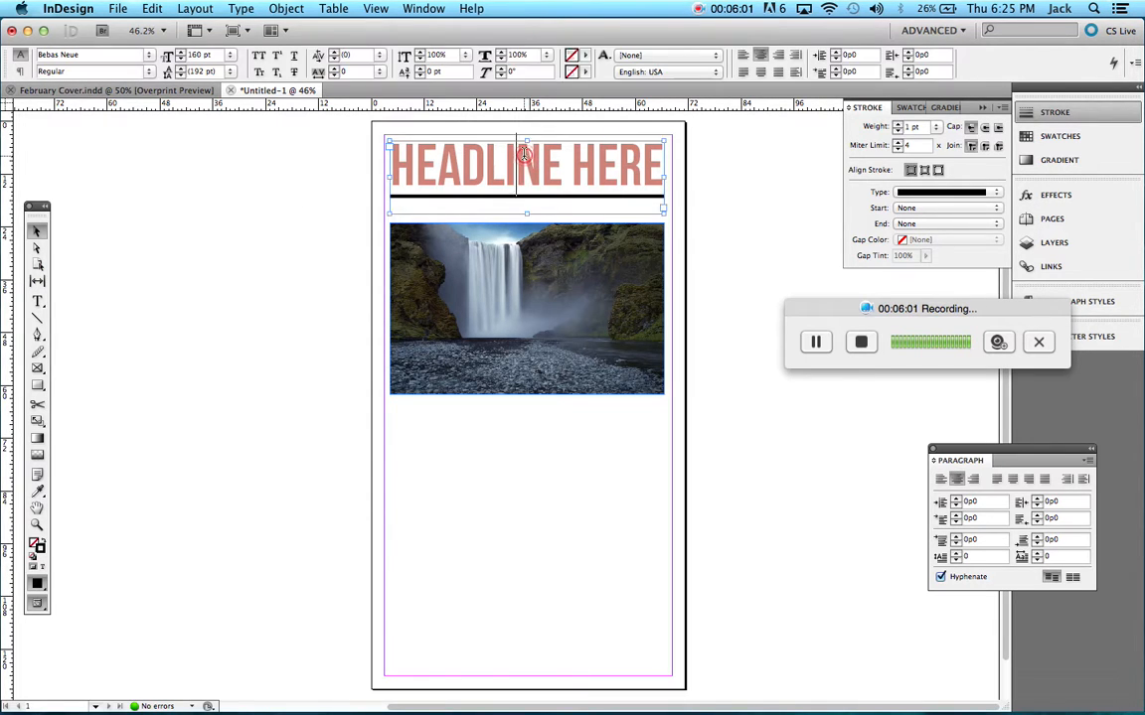
pyautogui.press('super+a')
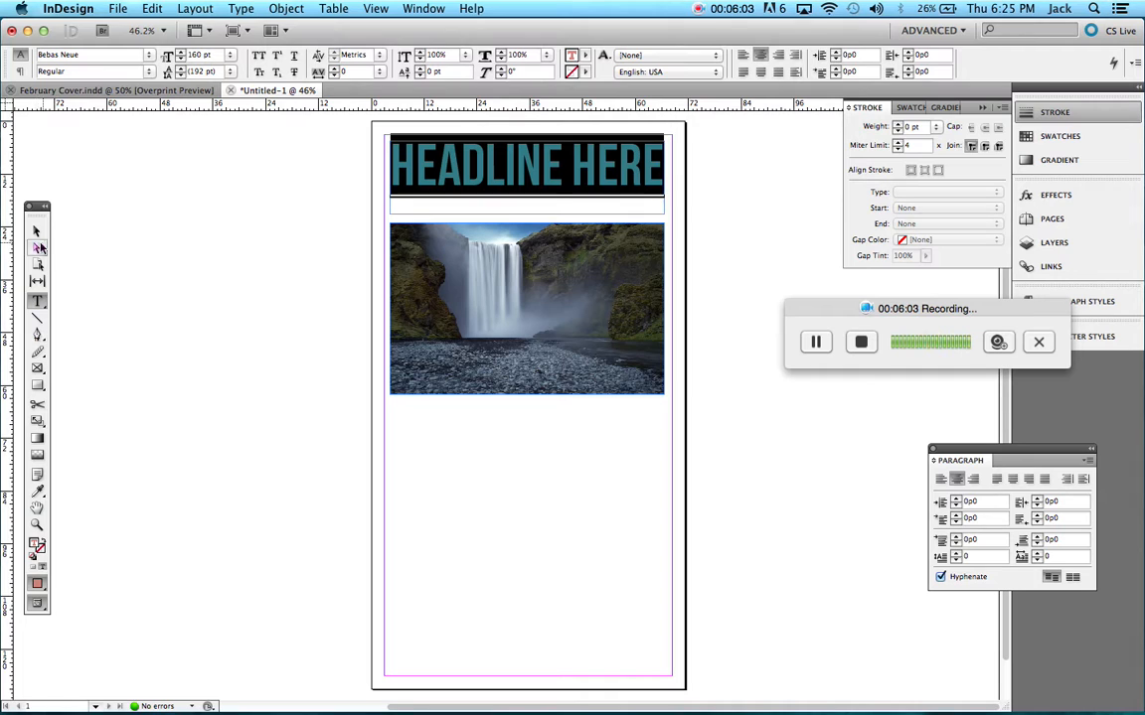
pyautogui.click(35, 492)
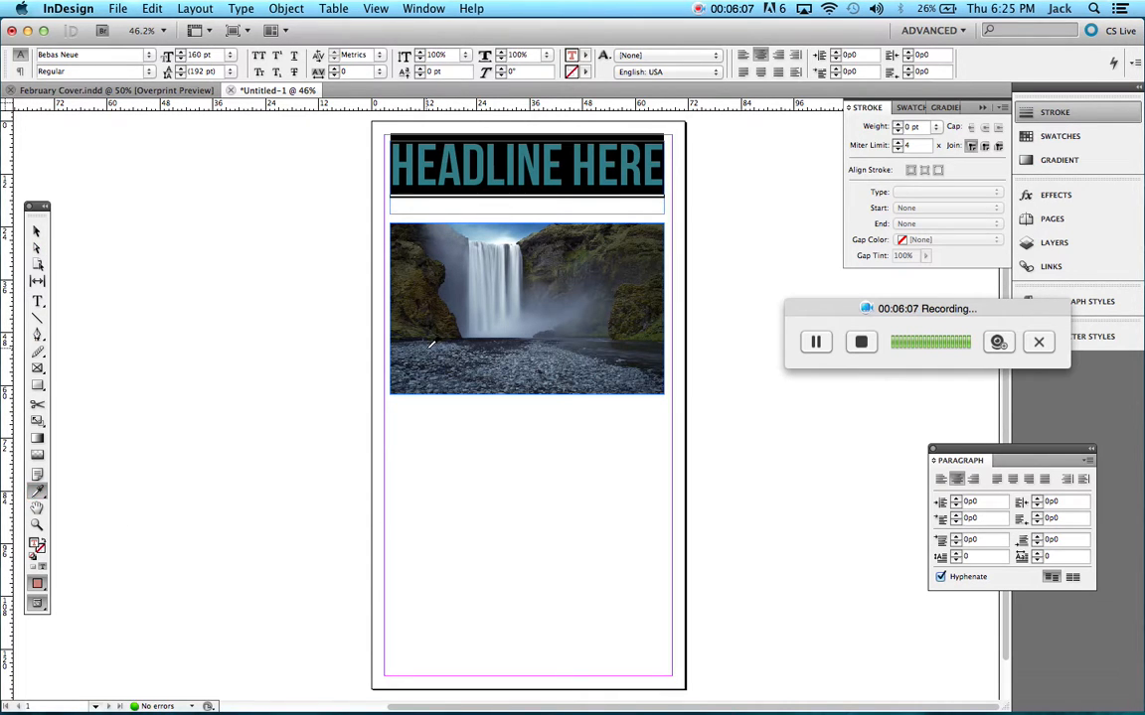
pyautogui.click(490, 340)
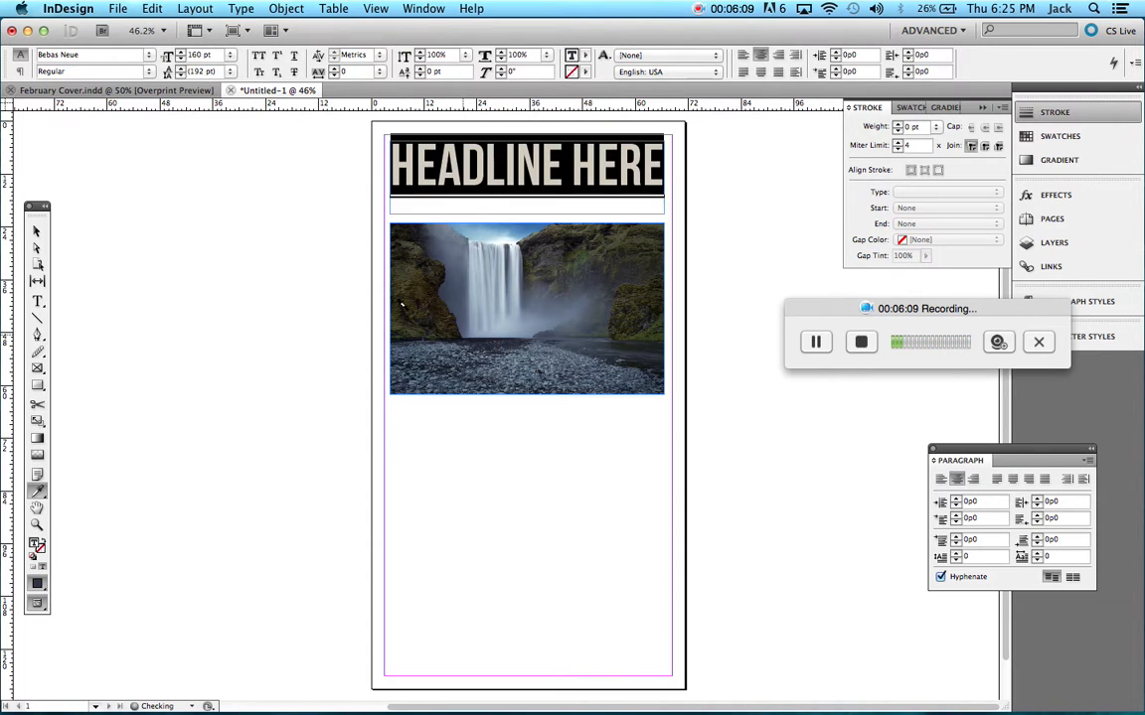
# Recolor the whole headline with a dark green sampled by the Eyedropper from the mossy cliff beside the waterfall, and check it in preview mode.
pyautogui.click(35, 230)
pyautogui.click(229, 276)
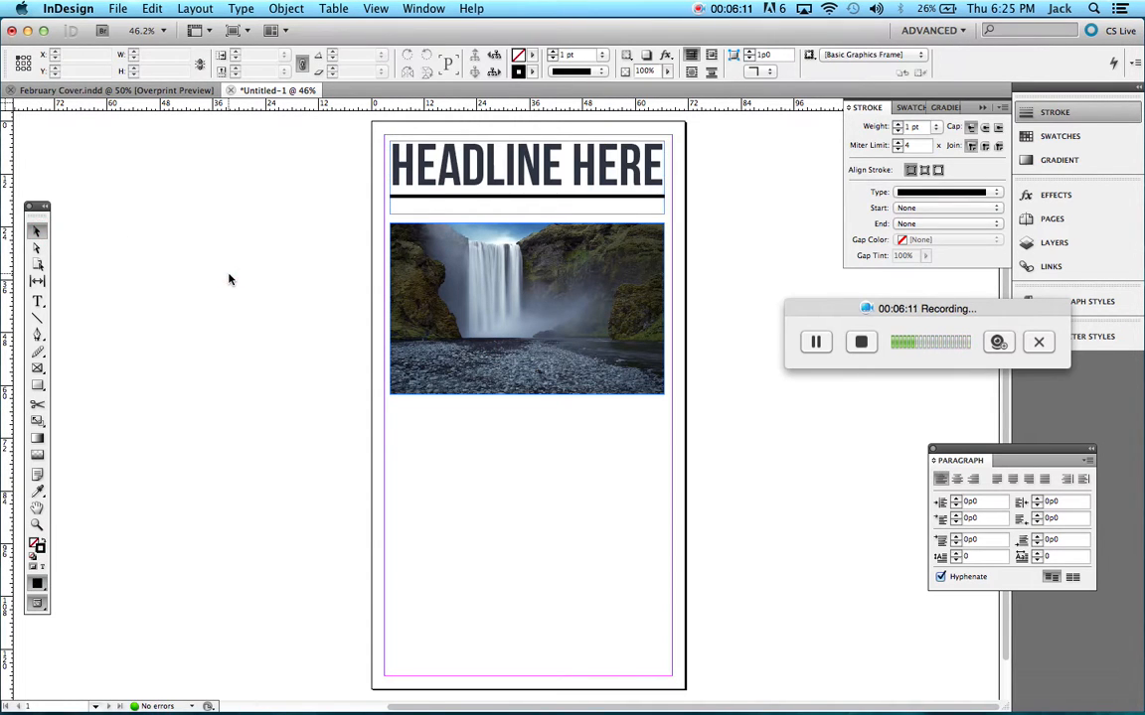
pyautogui.doubleClick(546, 161)
pyautogui.press('super+a')
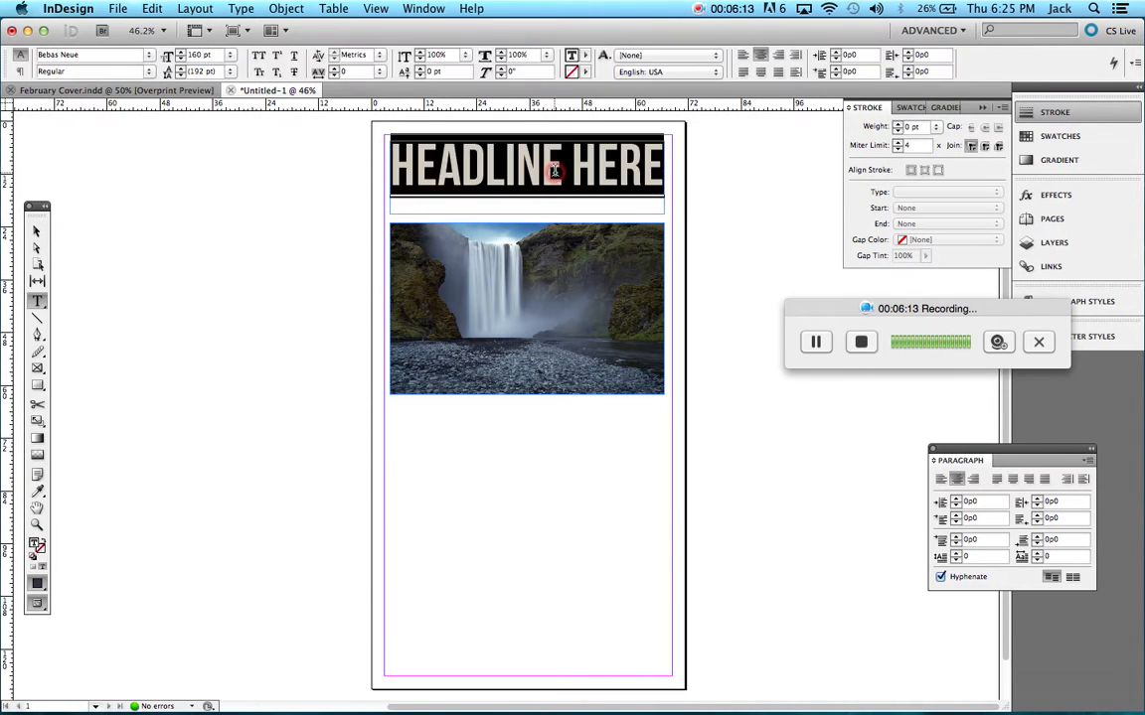
pyautogui.click(37, 491)
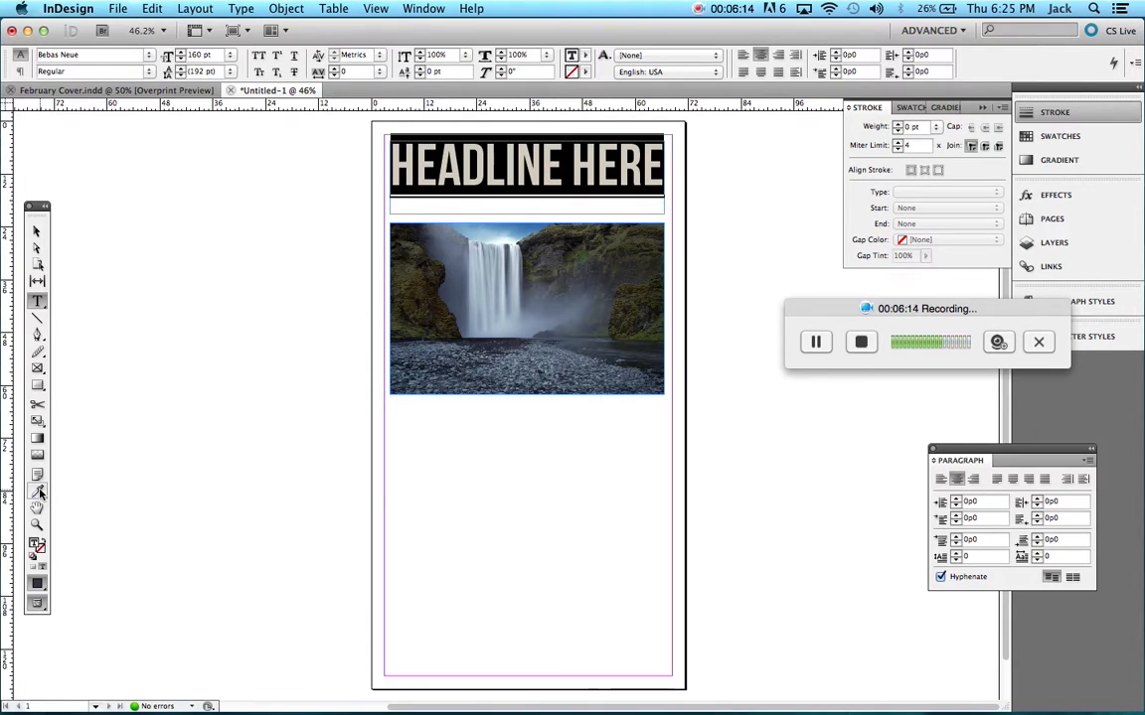
pyautogui.click(530, 224)
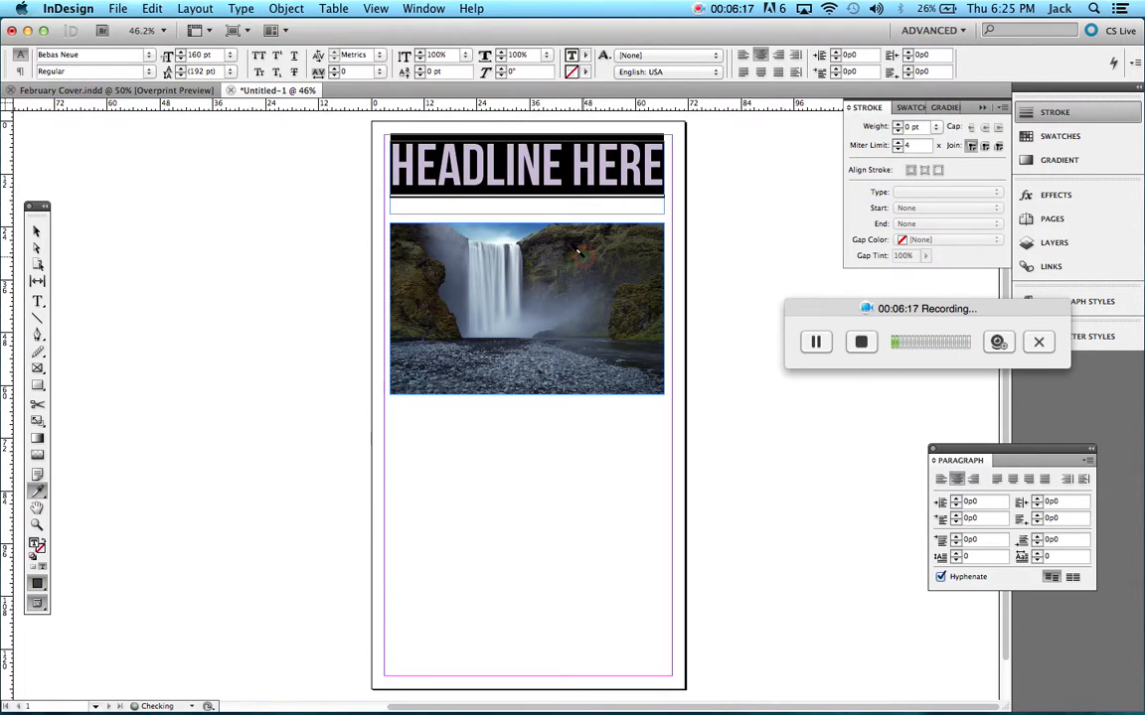
pyautogui.click(32, 230)
pyautogui.click(212, 315)
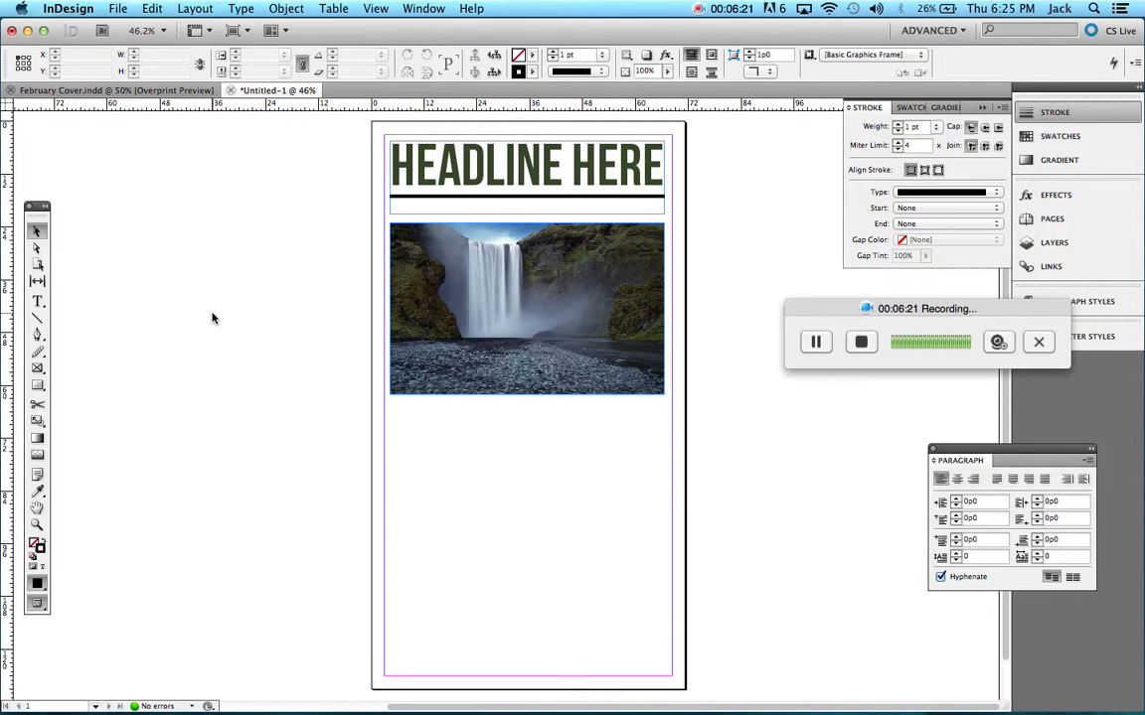
pyautogui.press('w')
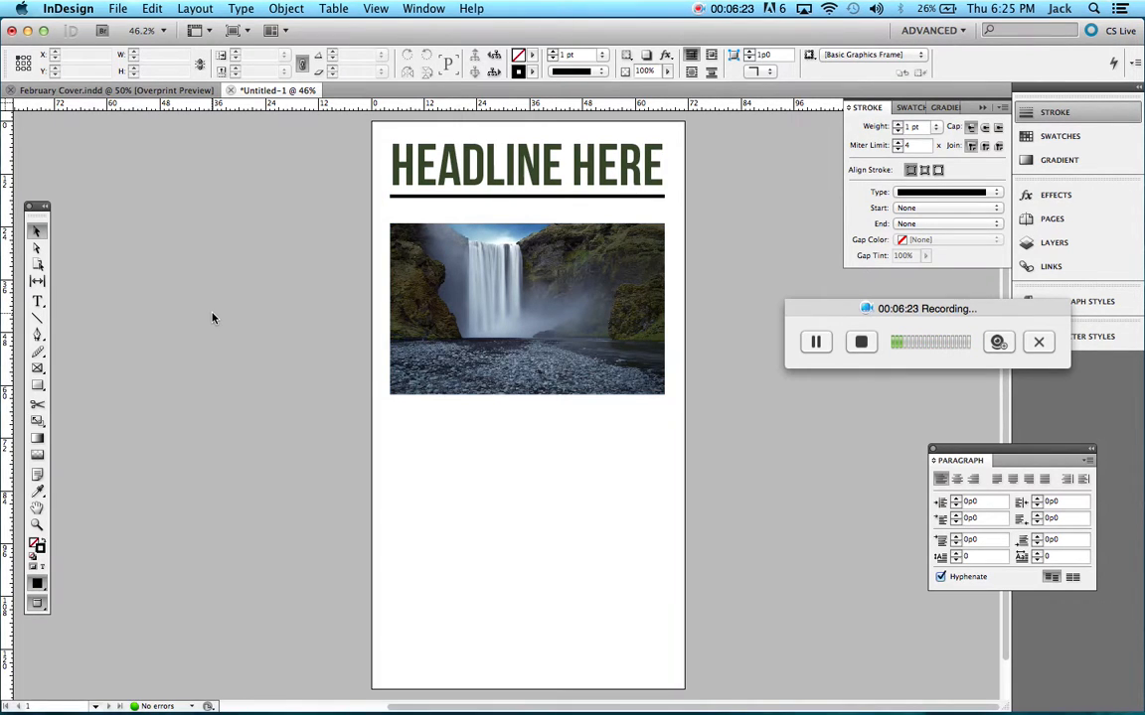
pyautogui.press('w')
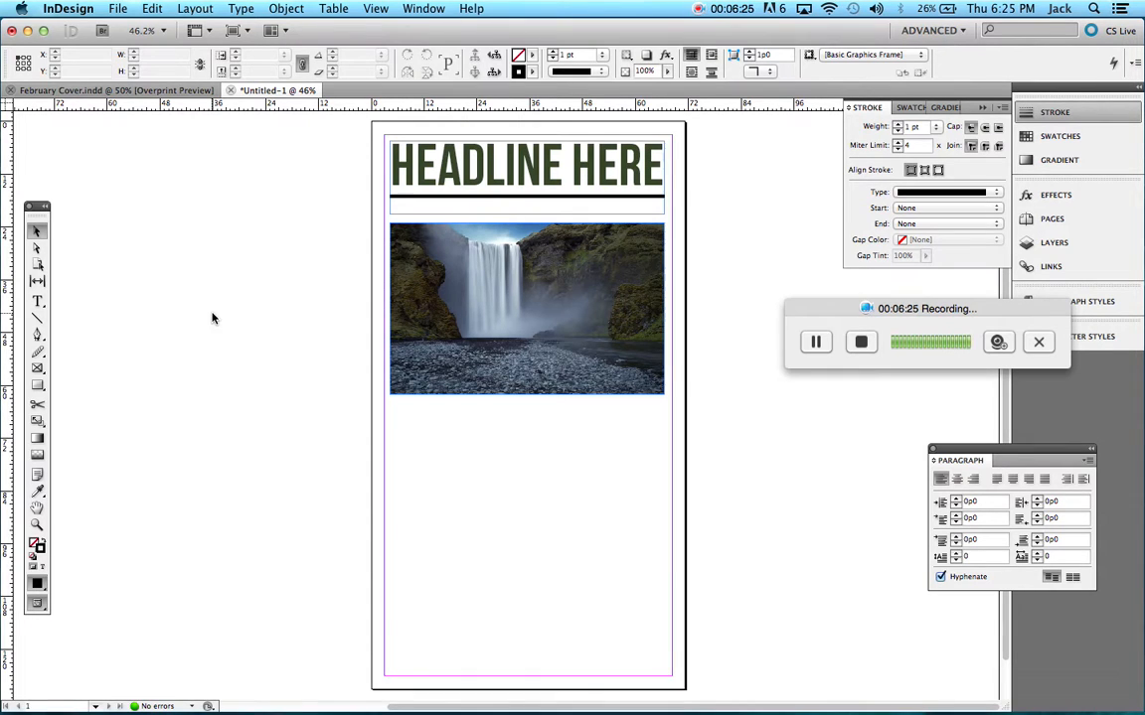
# Draw a text frame about 19p9.6 wide and 33p6 high beneath the photo, flush with its left edge, and fill it with placeholder text.
pyautogui.click(35, 301)
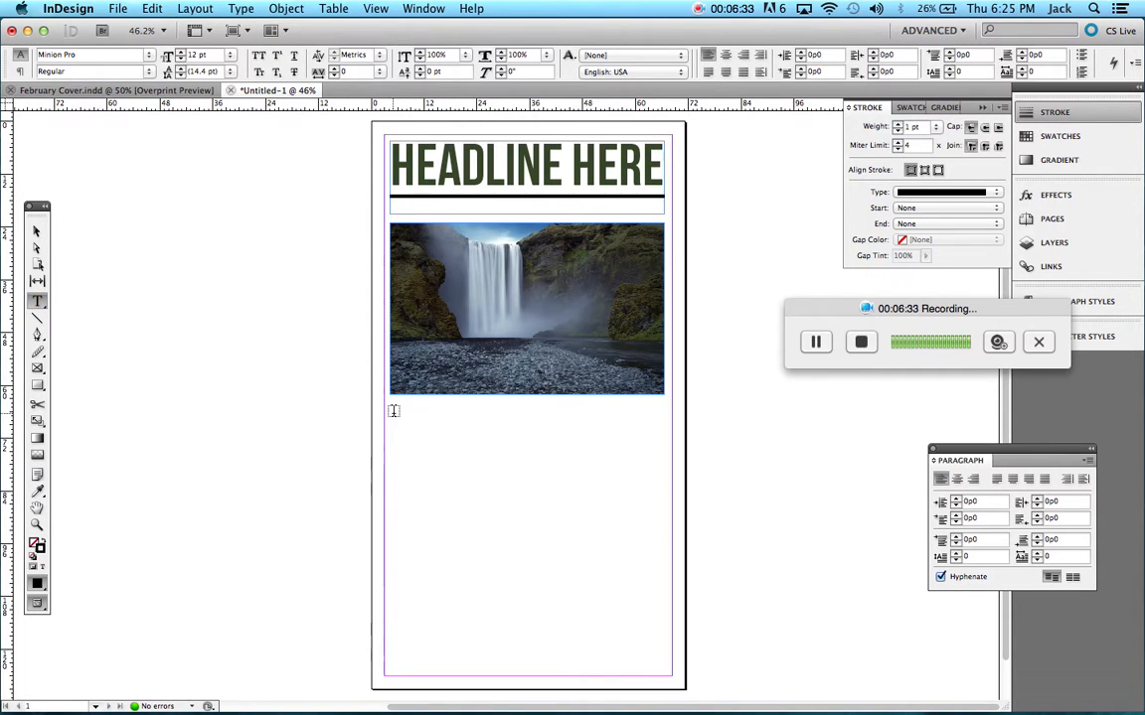
pyautogui.moveTo(389, 406); pyautogui.dragTo(476, 553)
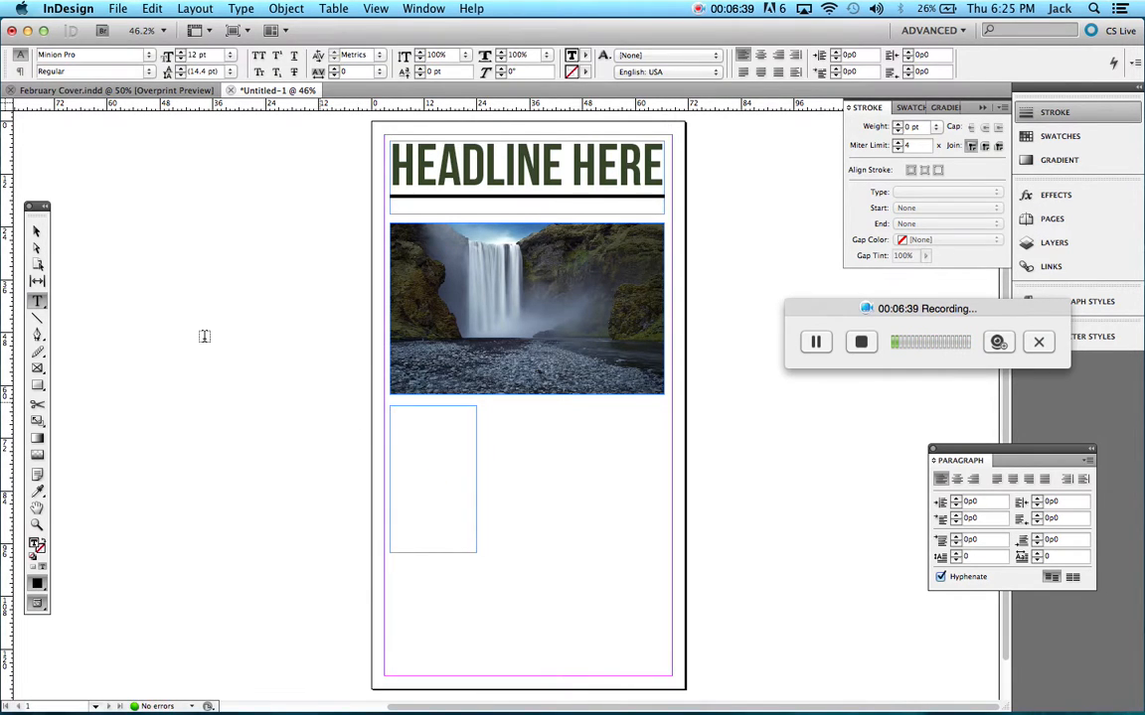
pyautogui.click(36, 232)
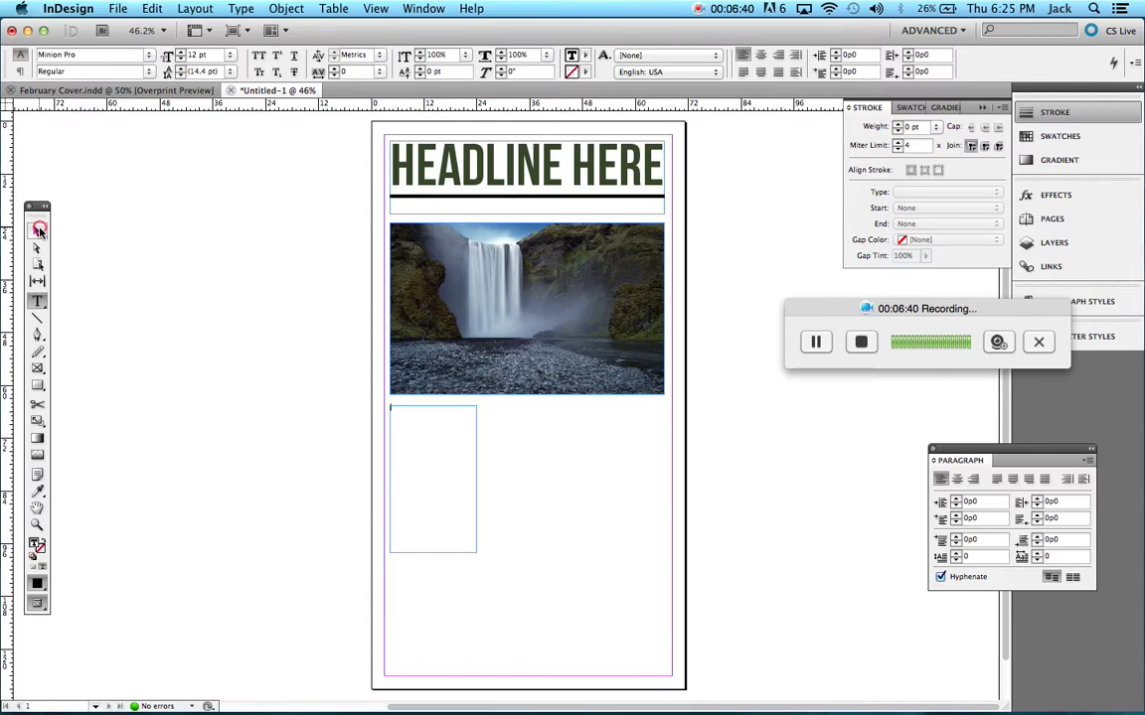
pyautogui.doubleClick(425, 418)
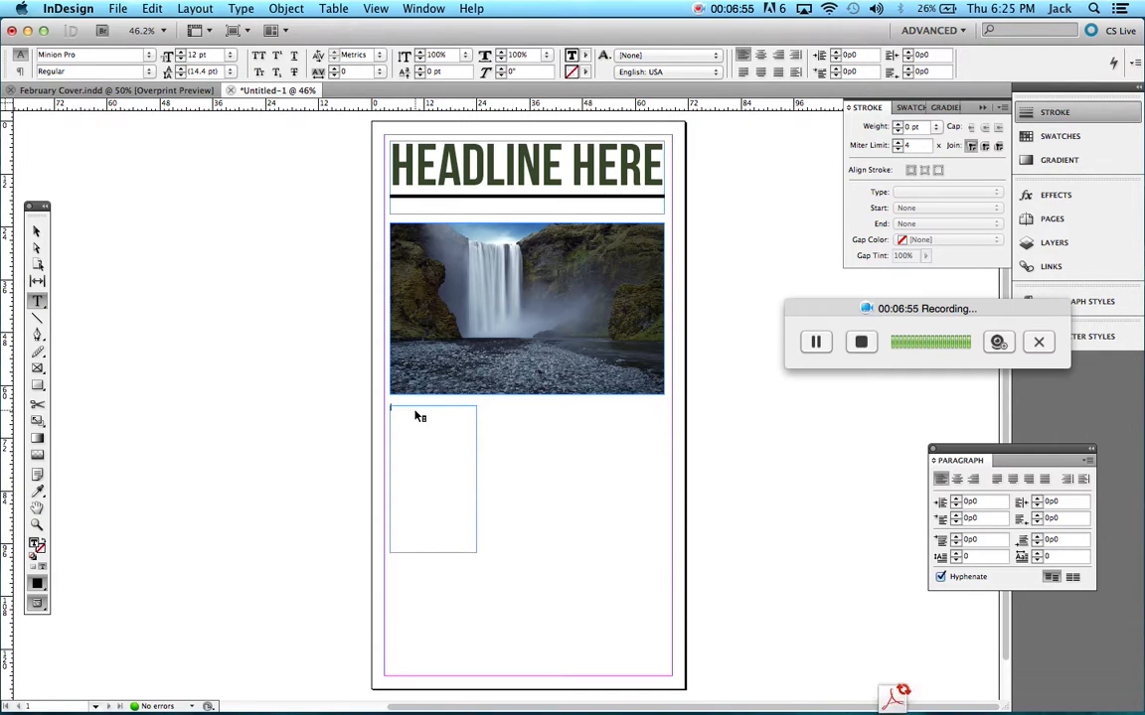
pyautogui.rightClick(414, 420)
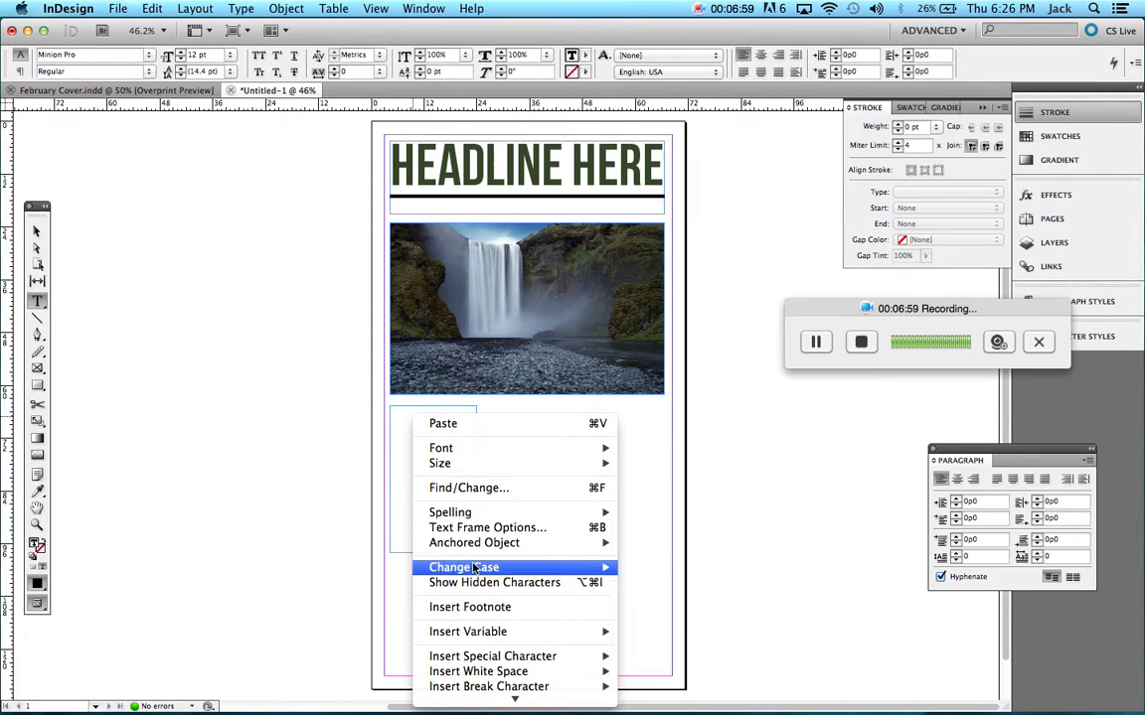
pyautogui.moveTo(487, 708)
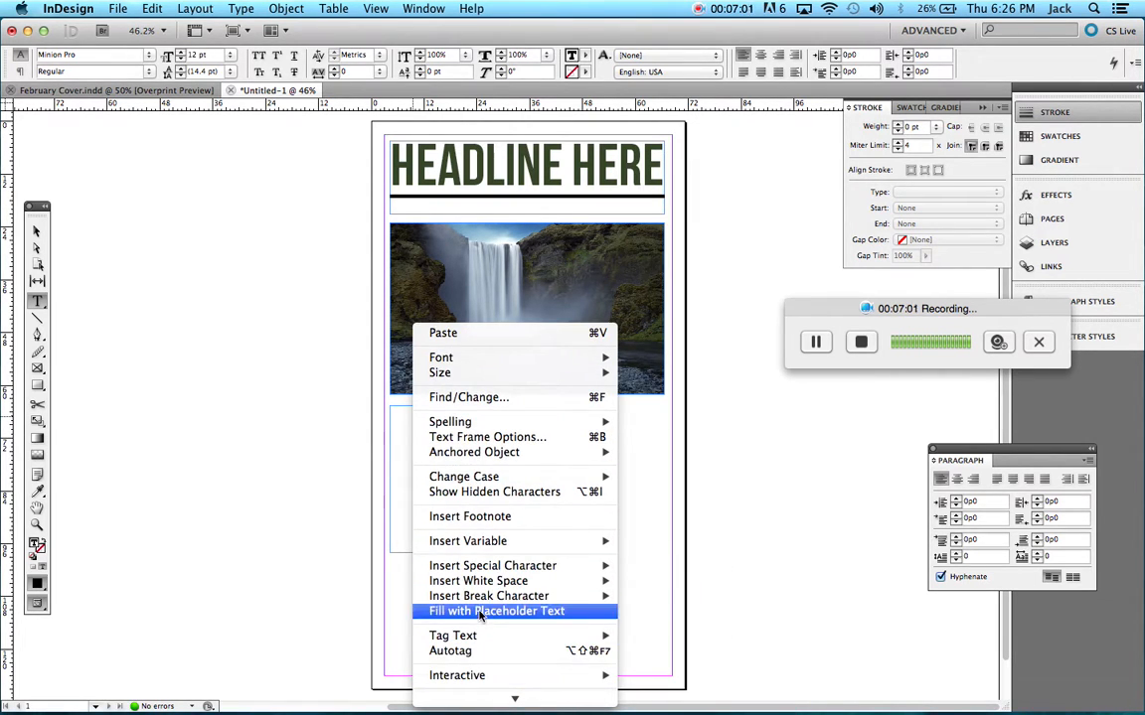
pyautogui.click(477, 612)
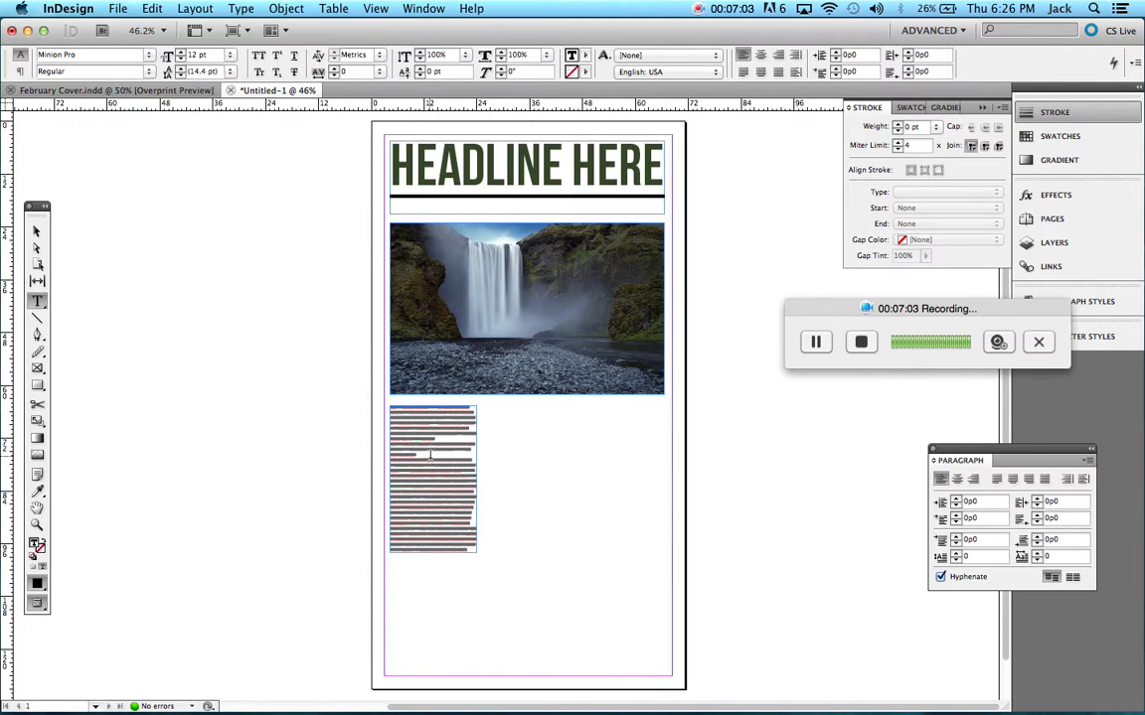
pyautogui.click(36, 230)
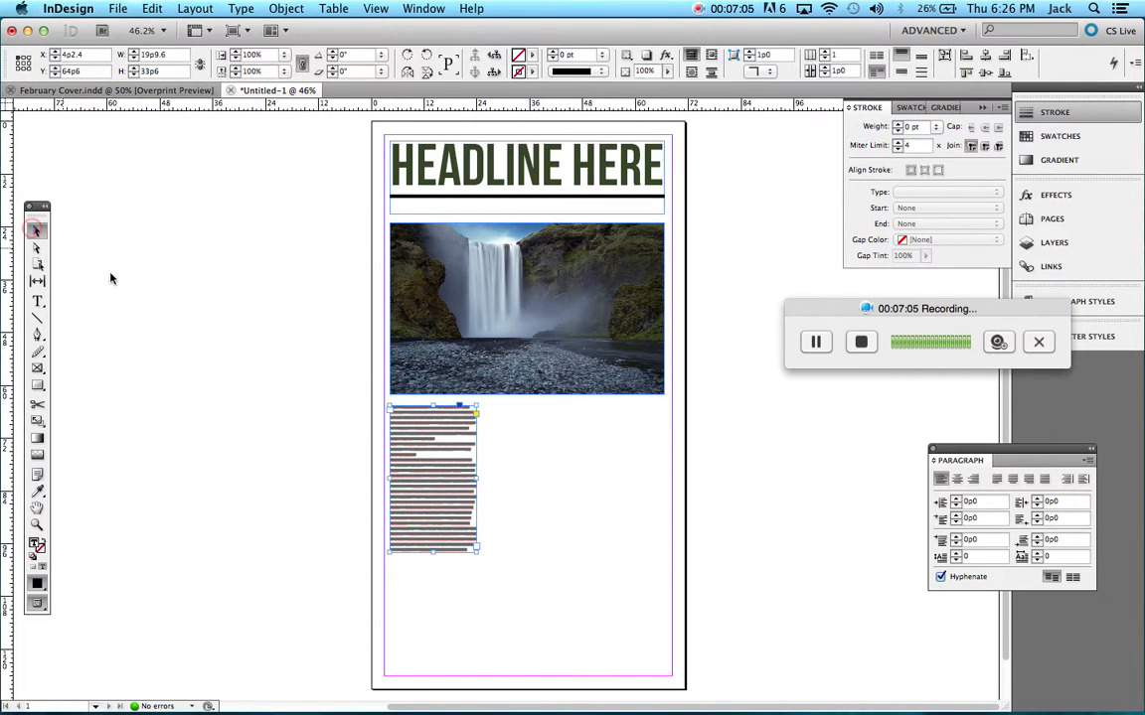
pyautogui.click(248, 418)
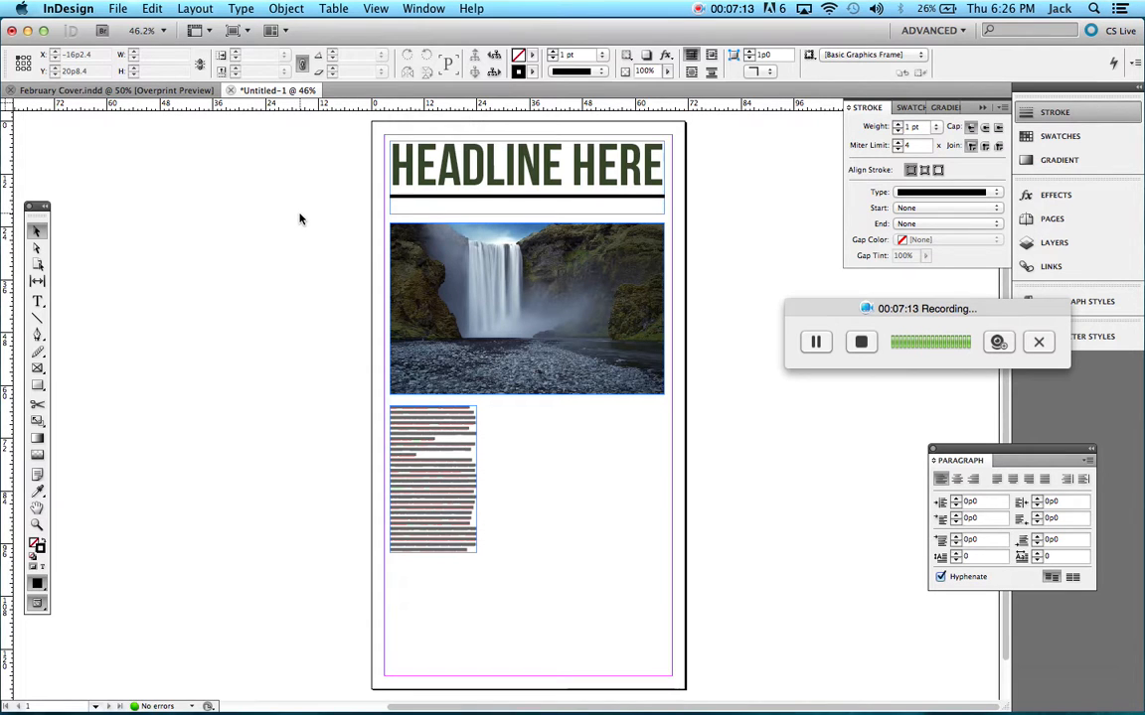
# Turn on Overprint Preview and justify all lines of the placeholder text in the column beneath the photo.
pyautogui.click(375, 9)
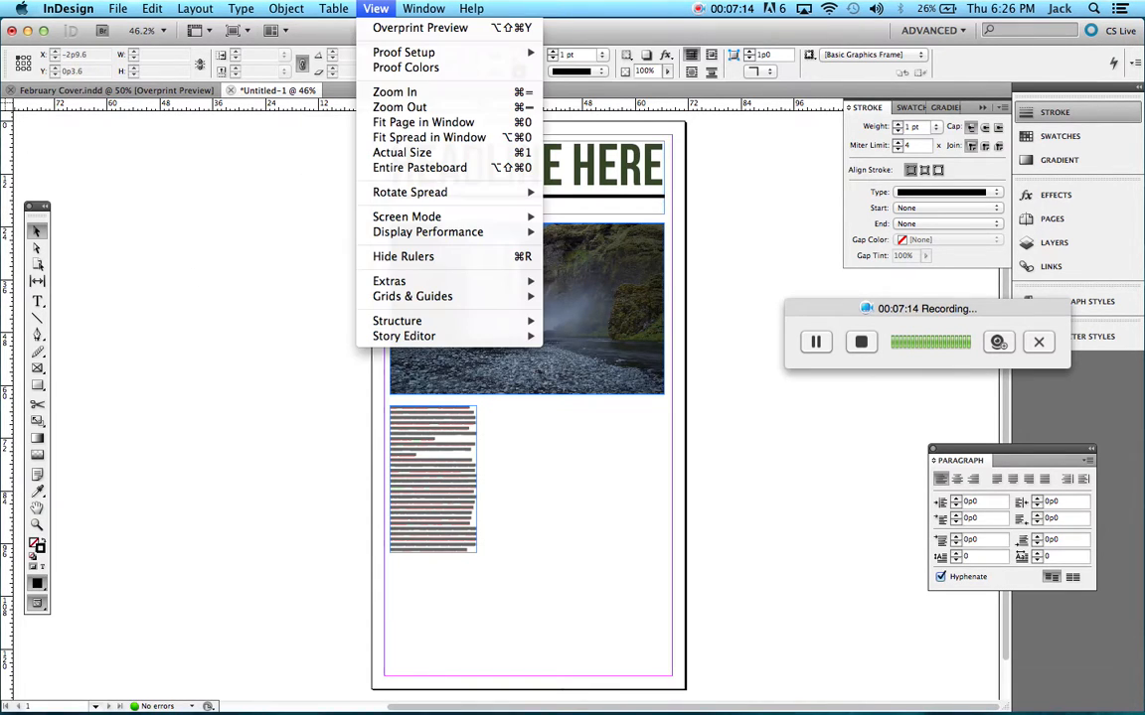
pyautogui.click(417, 28)
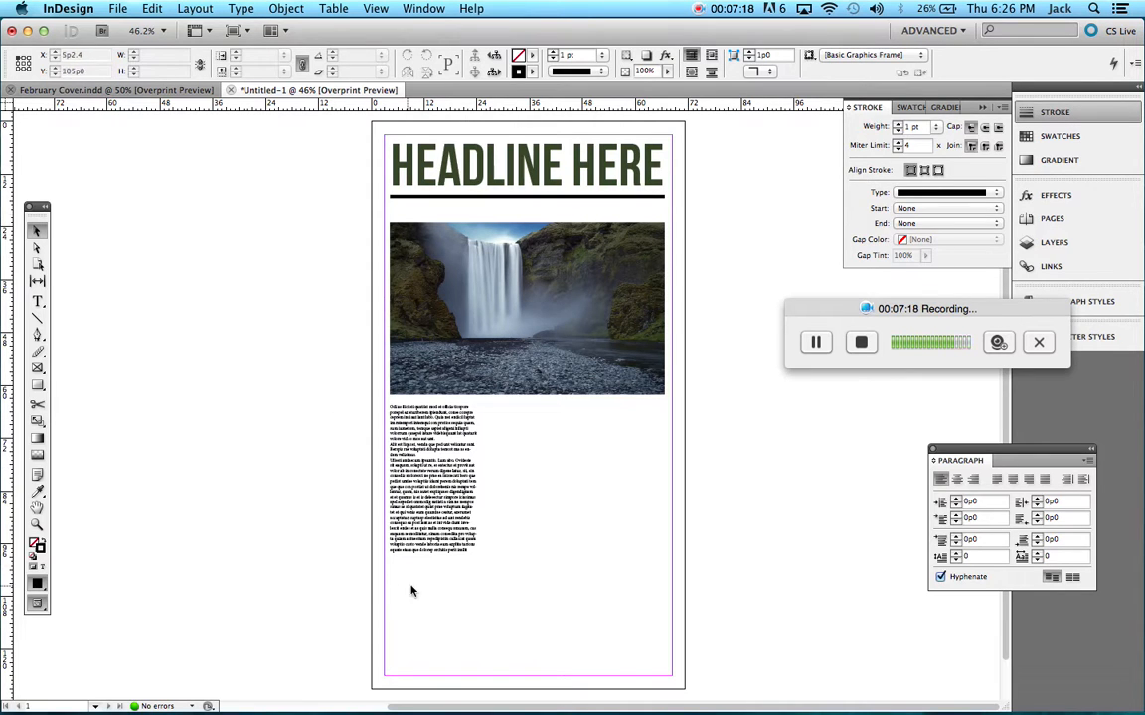
pyautogui.doubleClick(427, 502)
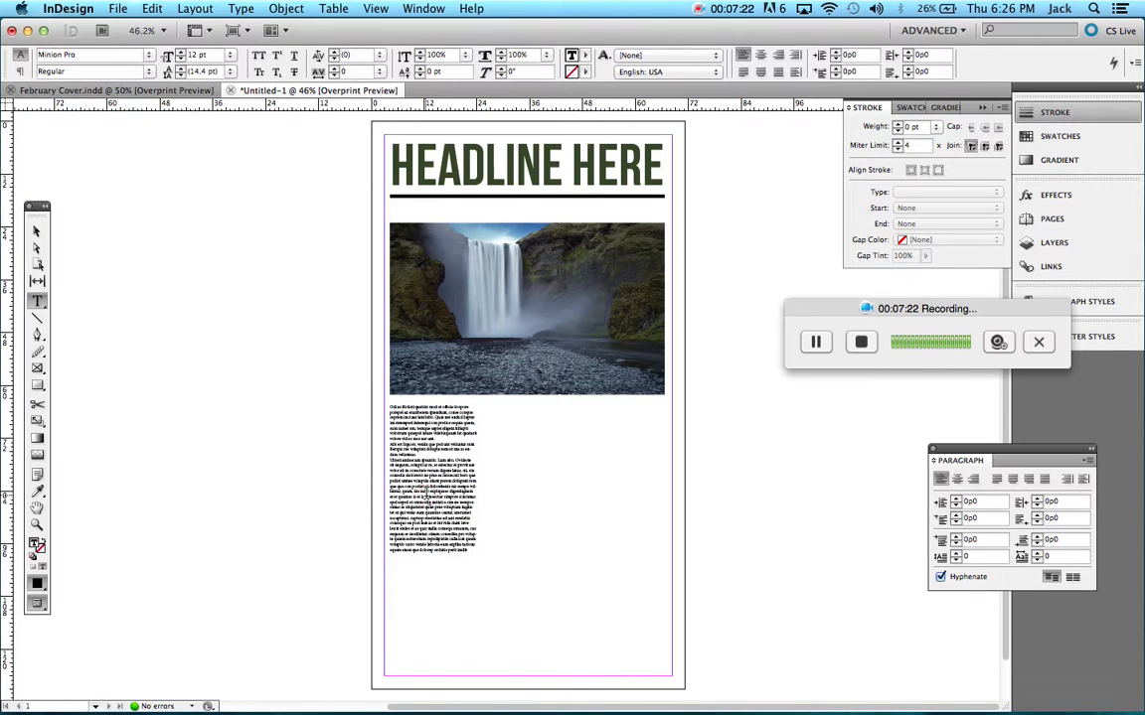
pyautogui.moveTo(387, 406); pyautogui.dragTo(550, 600)
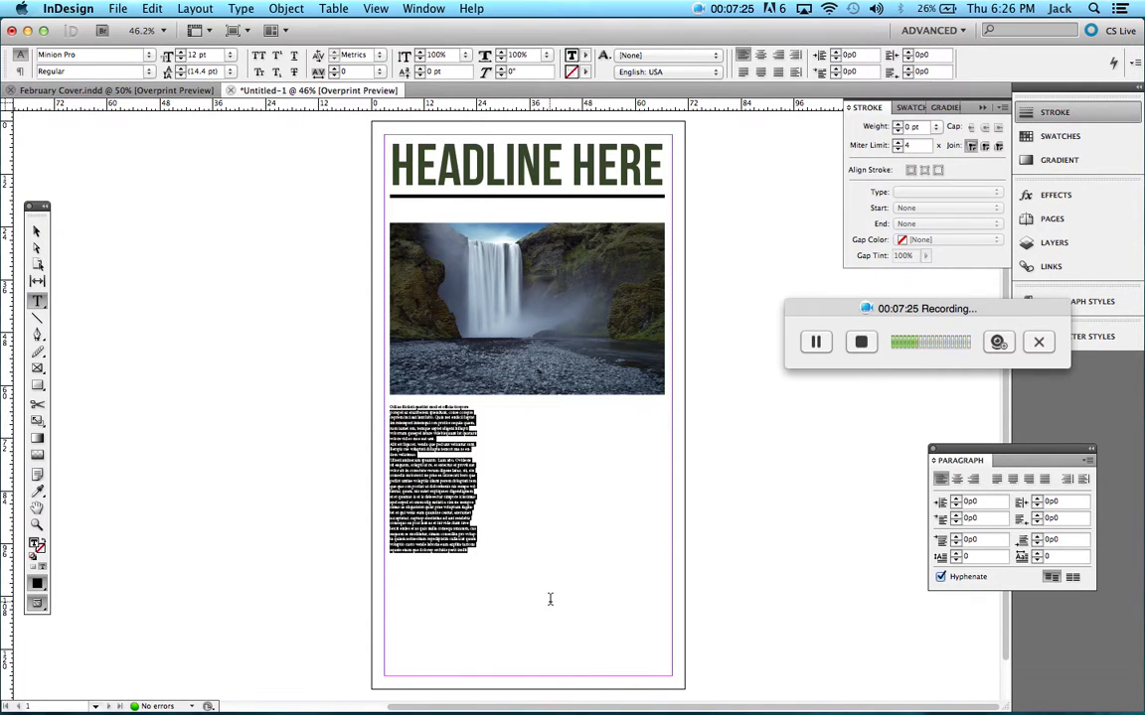
pyautogui.click(388, 404)
pyautogui.click(389, 405)
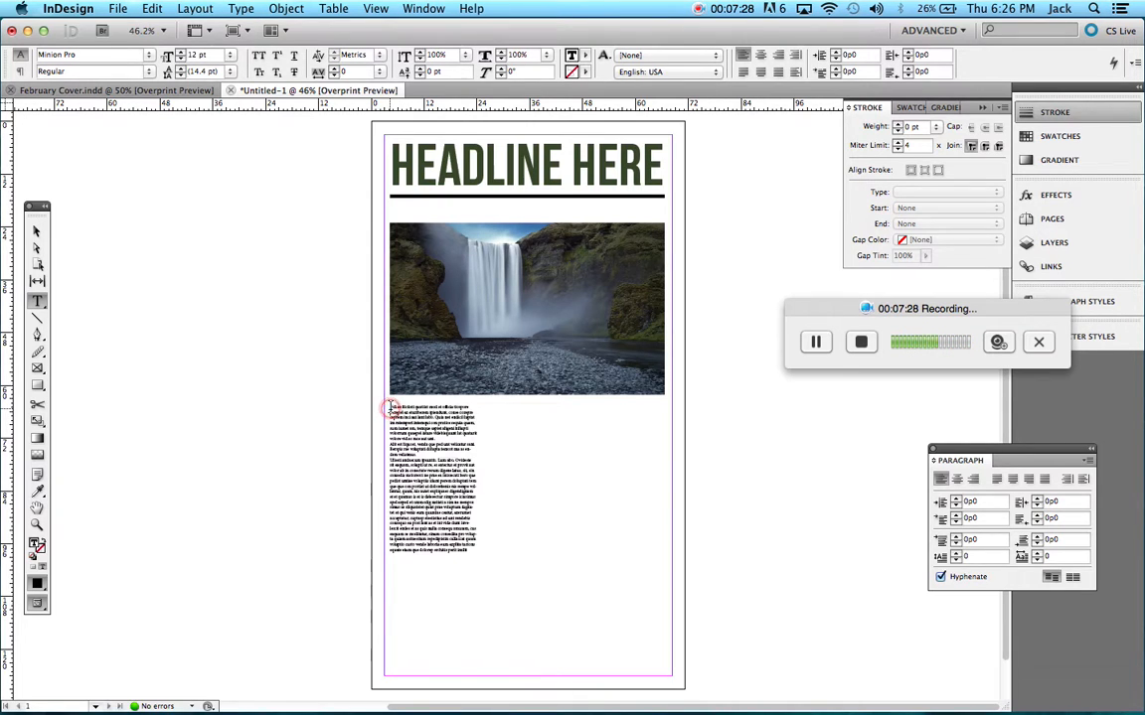
pyautogui.moveTo(389, 406); pyautogui.dragTo(517, 576)
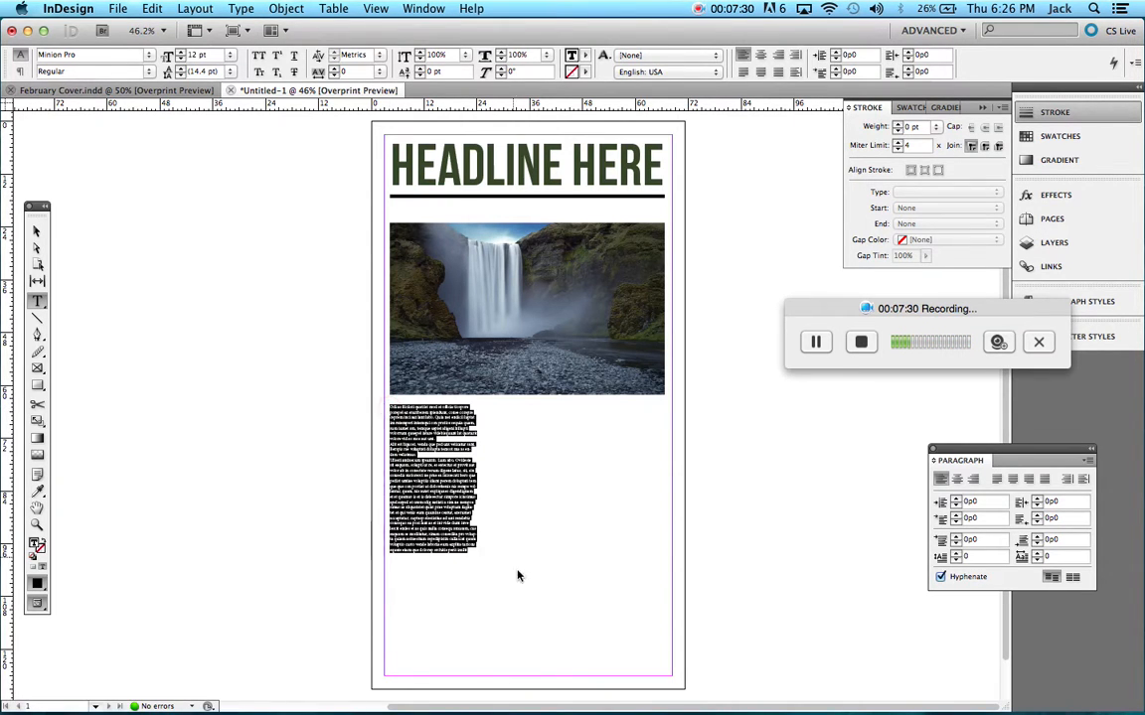
pyautogui.click(778, 72)
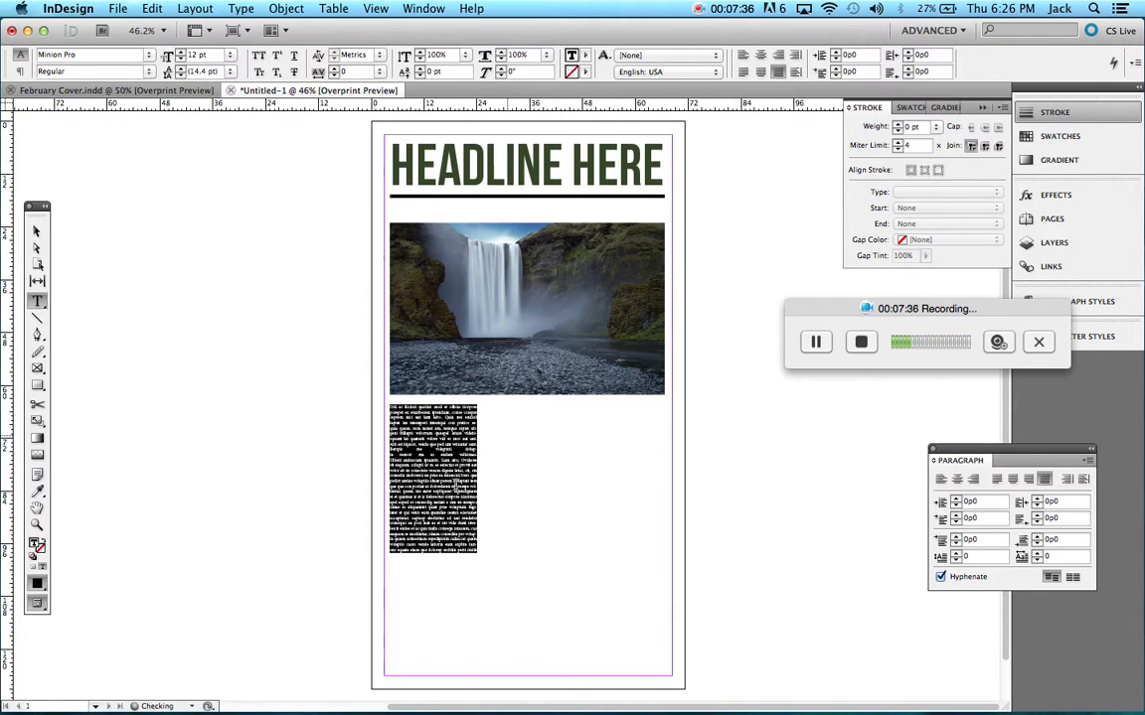
pyautogui.click(427, 496)
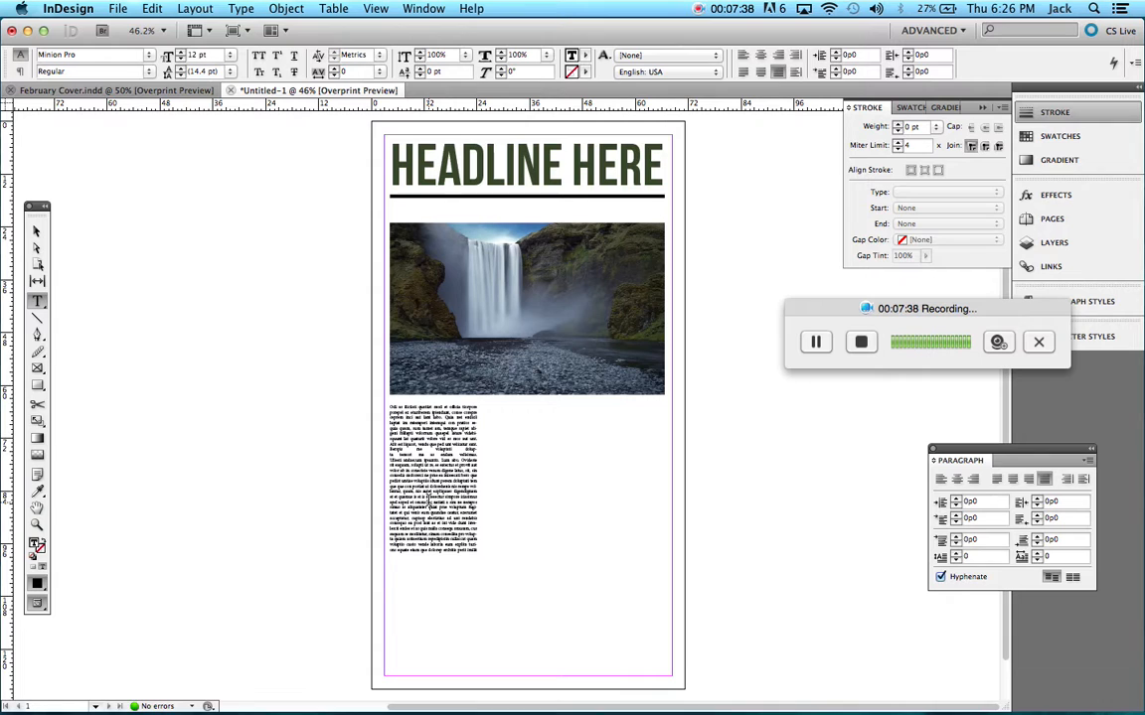
# Duplicate the text column twice and line up the copies beside the original as a second and third column beneath the photo.
pyautogui.click(37, 231)
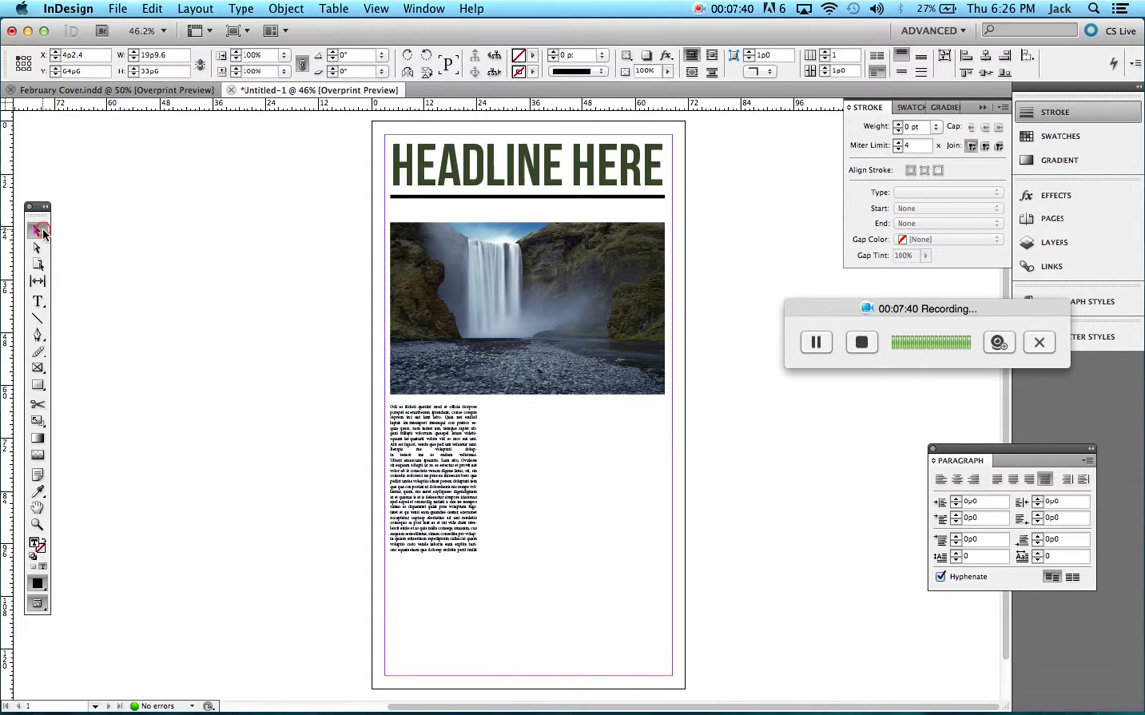
pyautogui.click(405, 484)
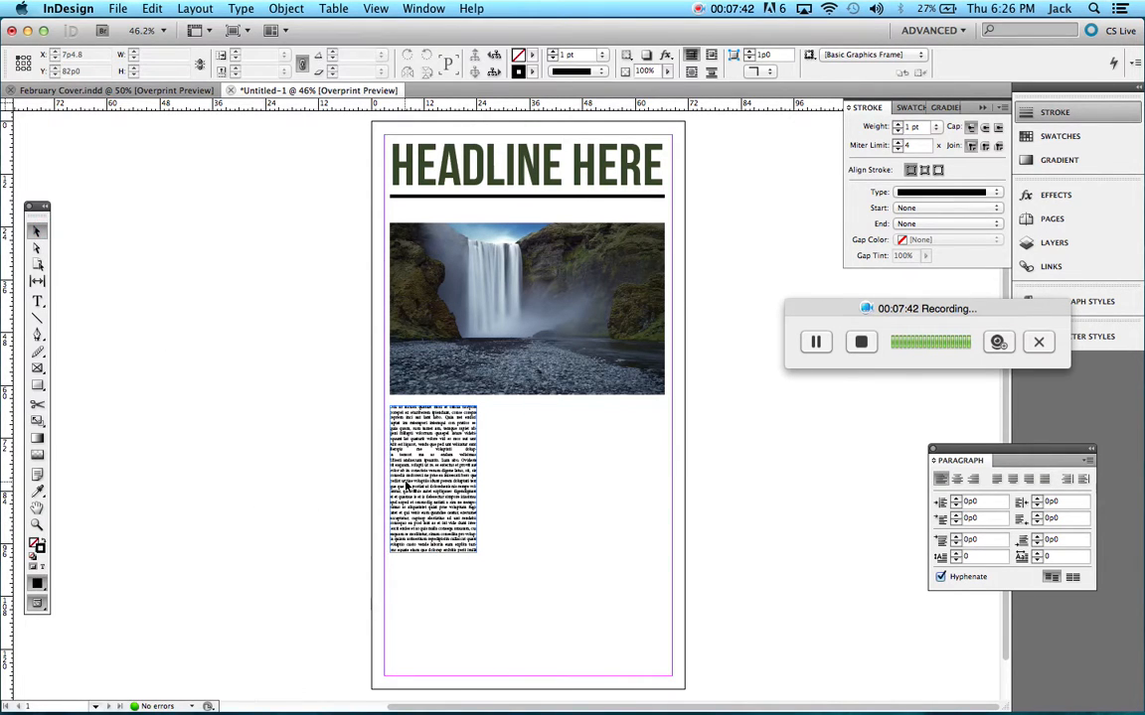
pyautogui.click(405, 485)
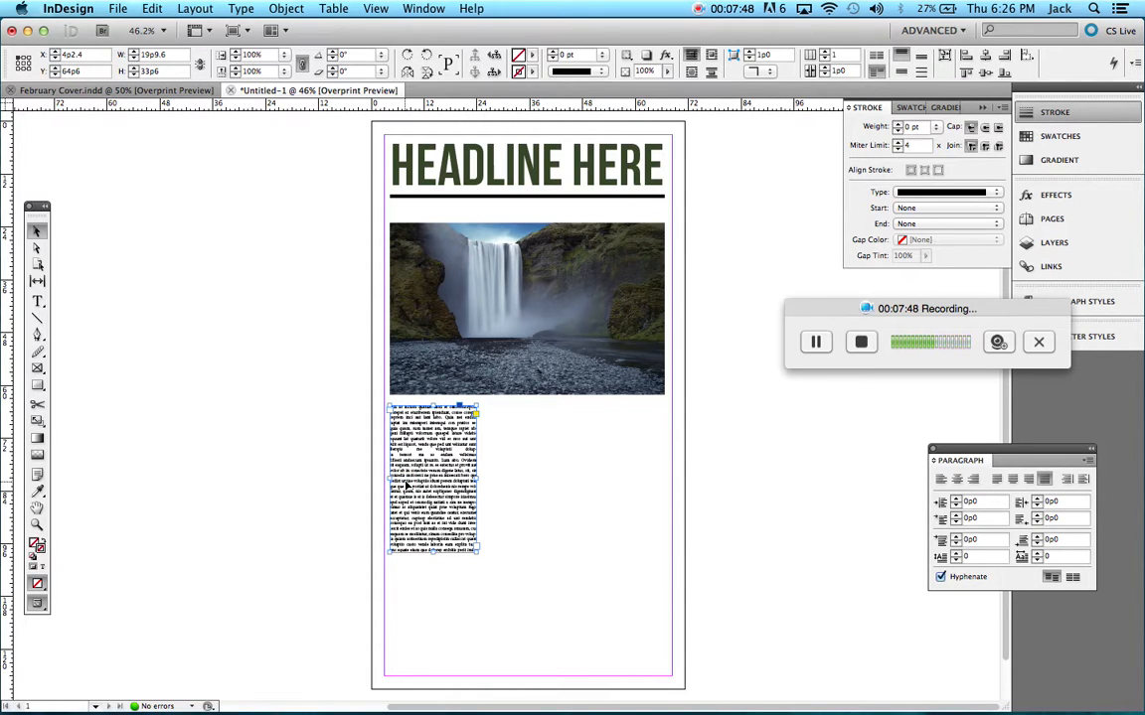
pyautogui.press('super+v')
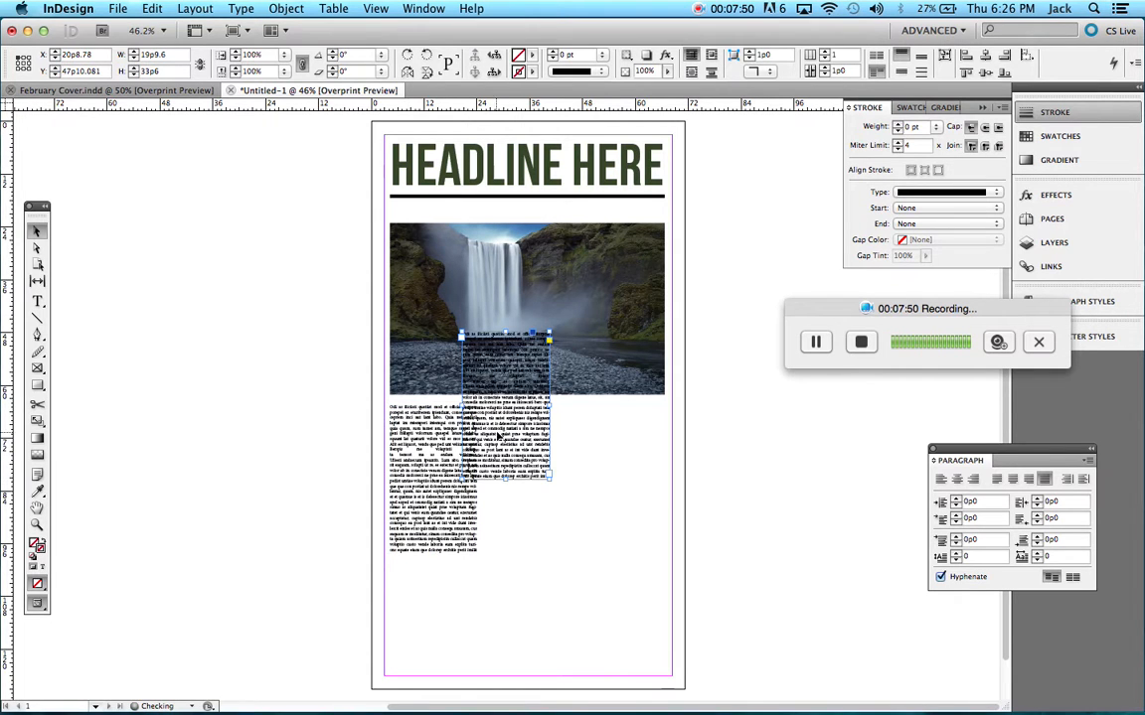
pyautogui.moveTo(500, 435); pyautogui.dragTo(663, 572)
pyautogui.press('super+v')
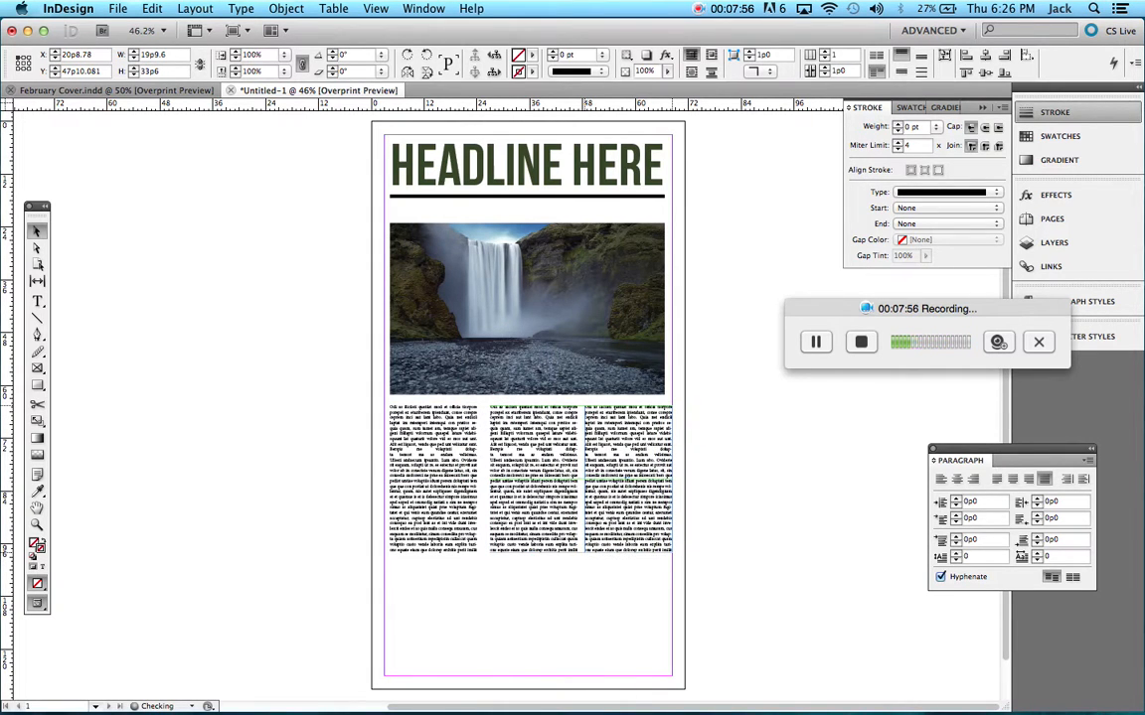
pyautogui.moveTo(630, 487); pyautogui.dragTo(630, 486)
pyautogui.click(611, 592)
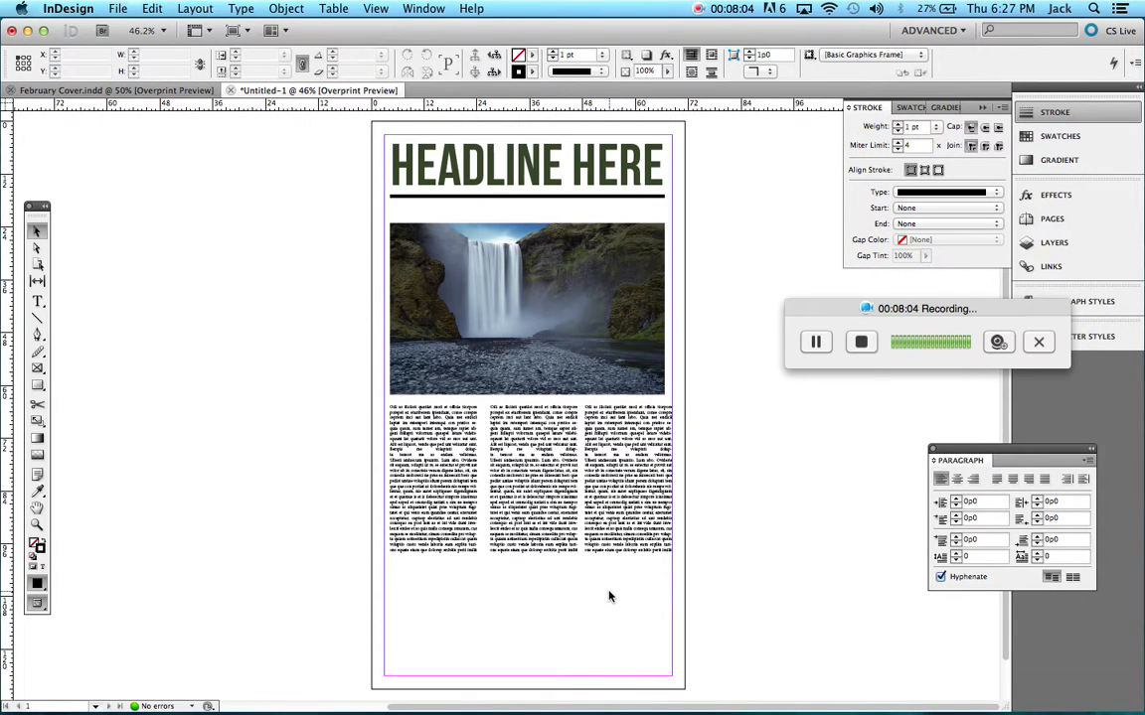
# Thread the first text column into the second and the second into the third so the story flows across all three.
pyautogui.click(475, 552)
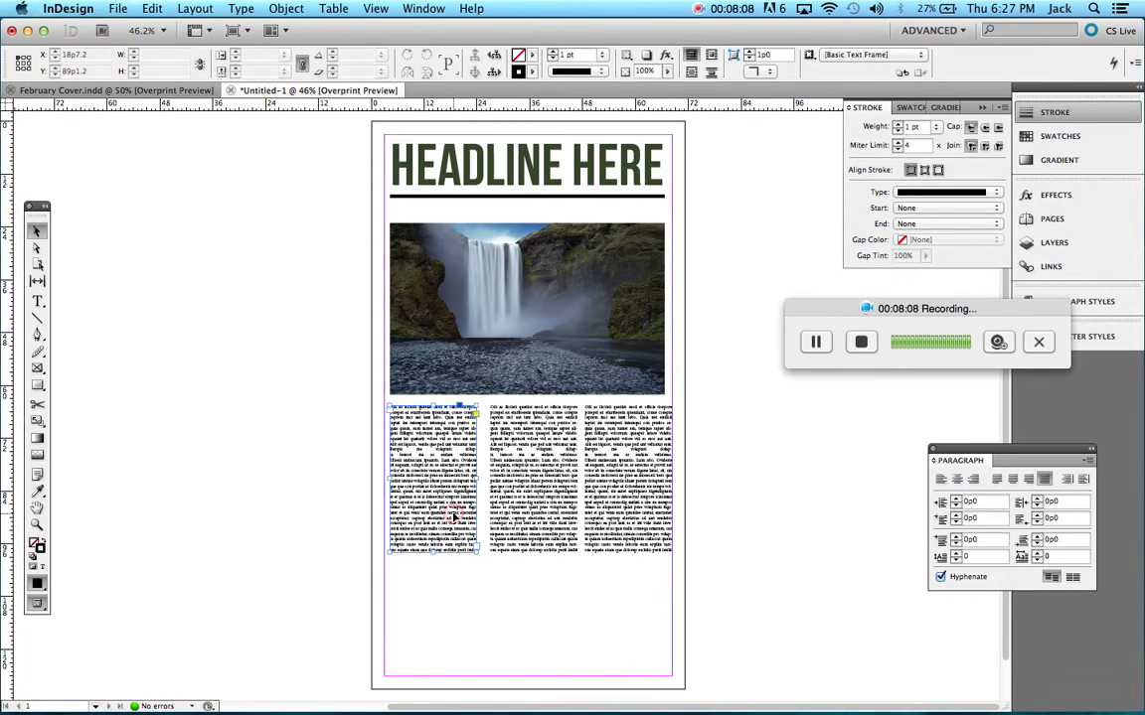
pyautogui.click(477, 544)
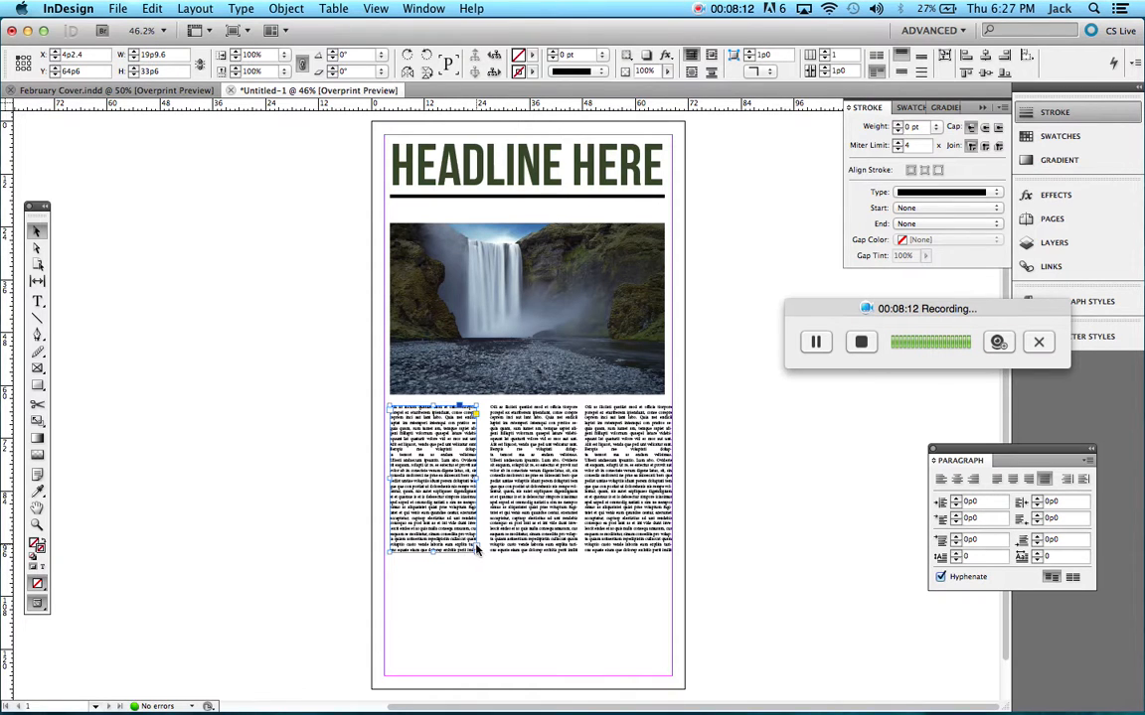
pyautogui.click(477, 547)
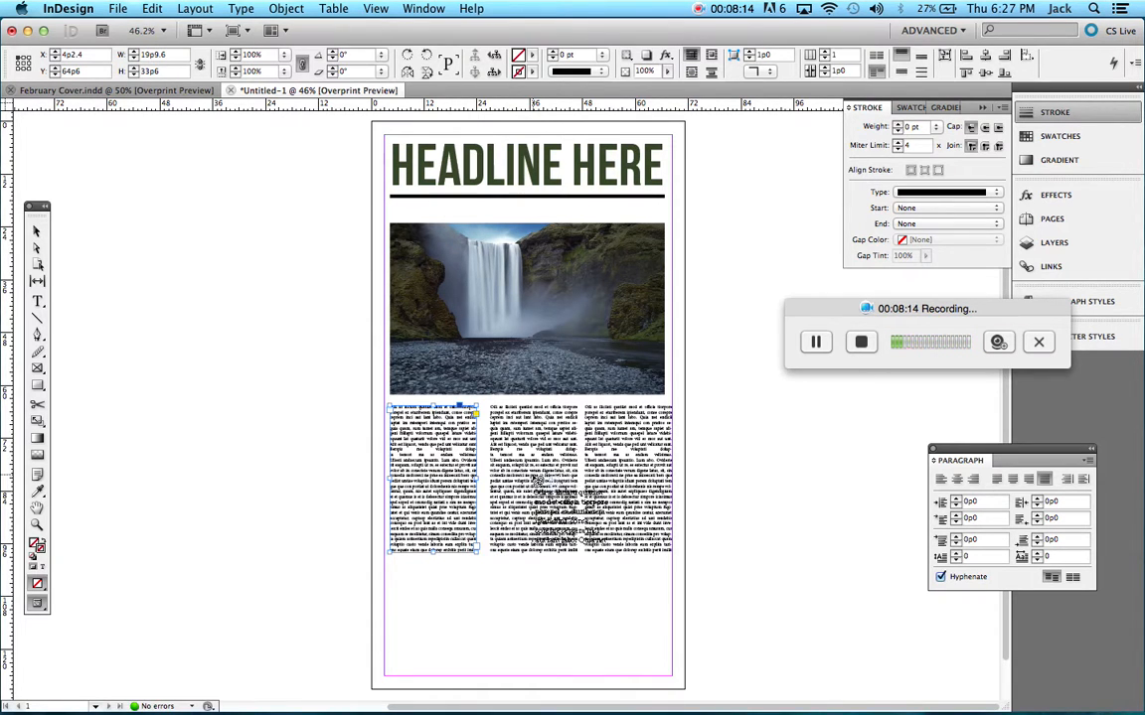
pyautogui.click(535, 480)
pyautogui.click(576, 550)
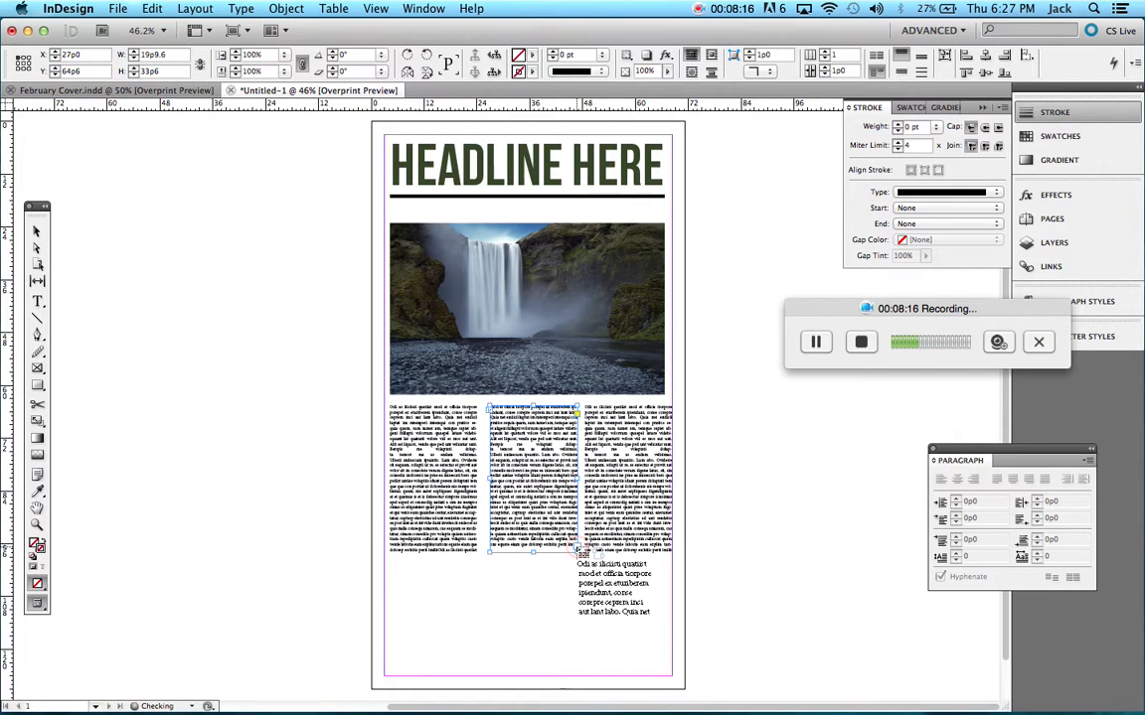
pyautogui.click(608, 499)
pyautogui.doubleClick(449, 459)
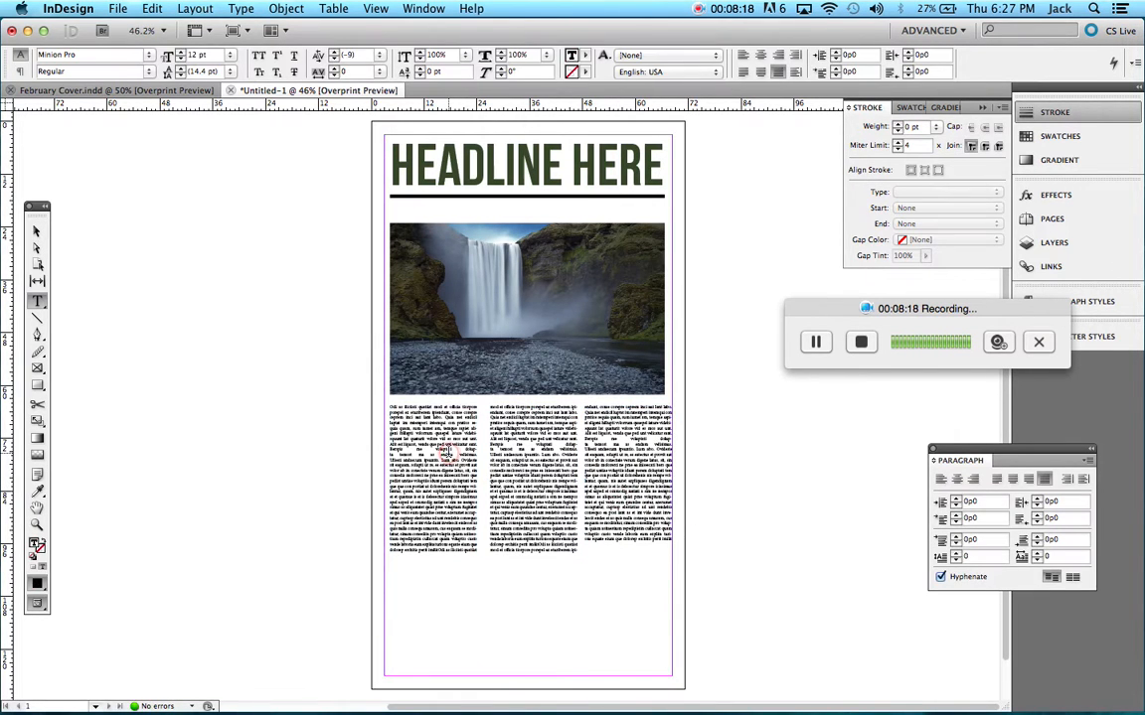
# Try an 11 pt font size on the whole threaded story across the three text columns.
pyautogui.moveTo(388, 404); pyautogui.dragTo(676, 573)
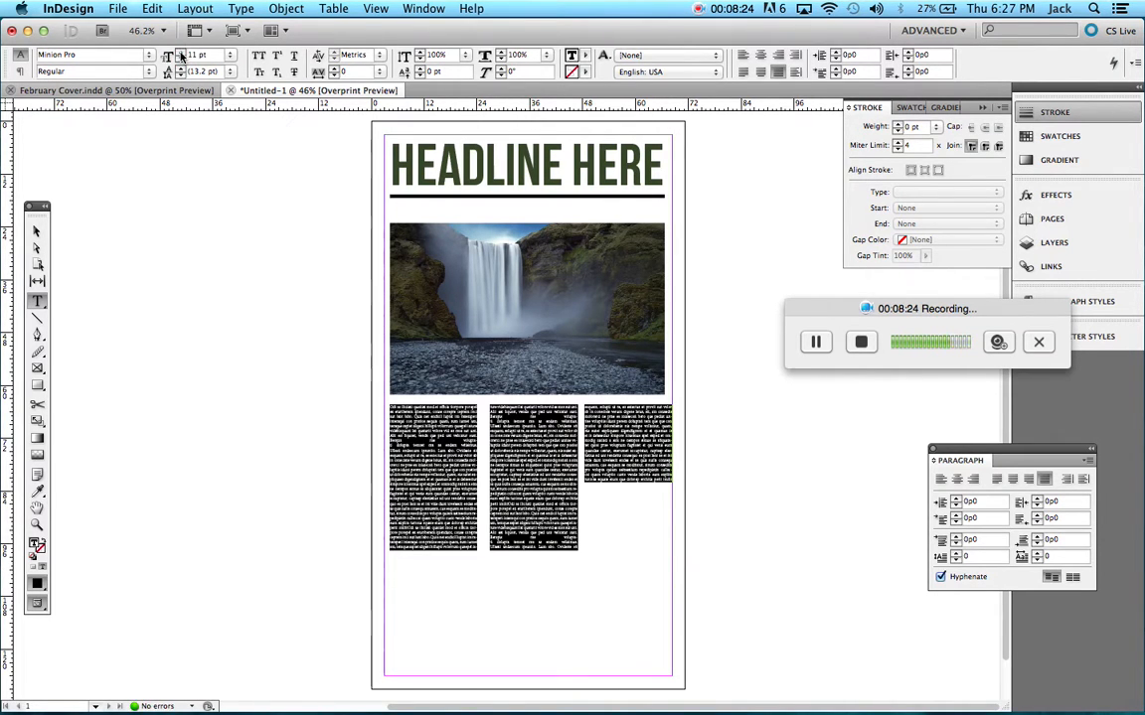
pyautogui.click(38, 231)
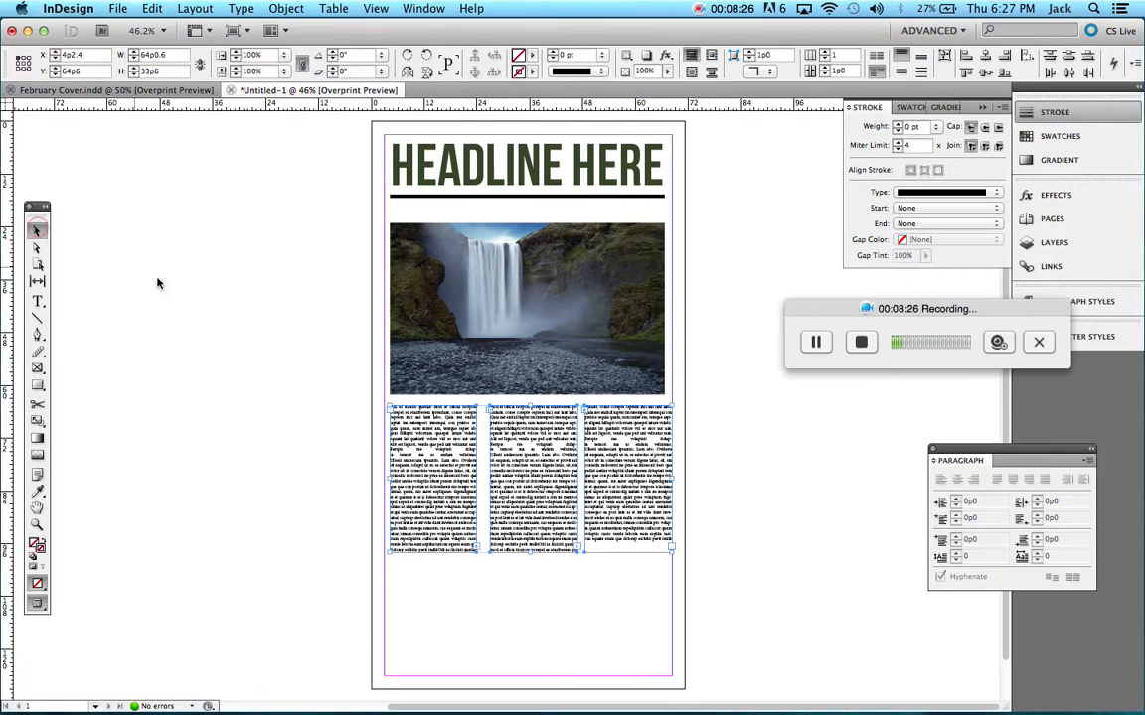
pyautogui.click(283, 366)
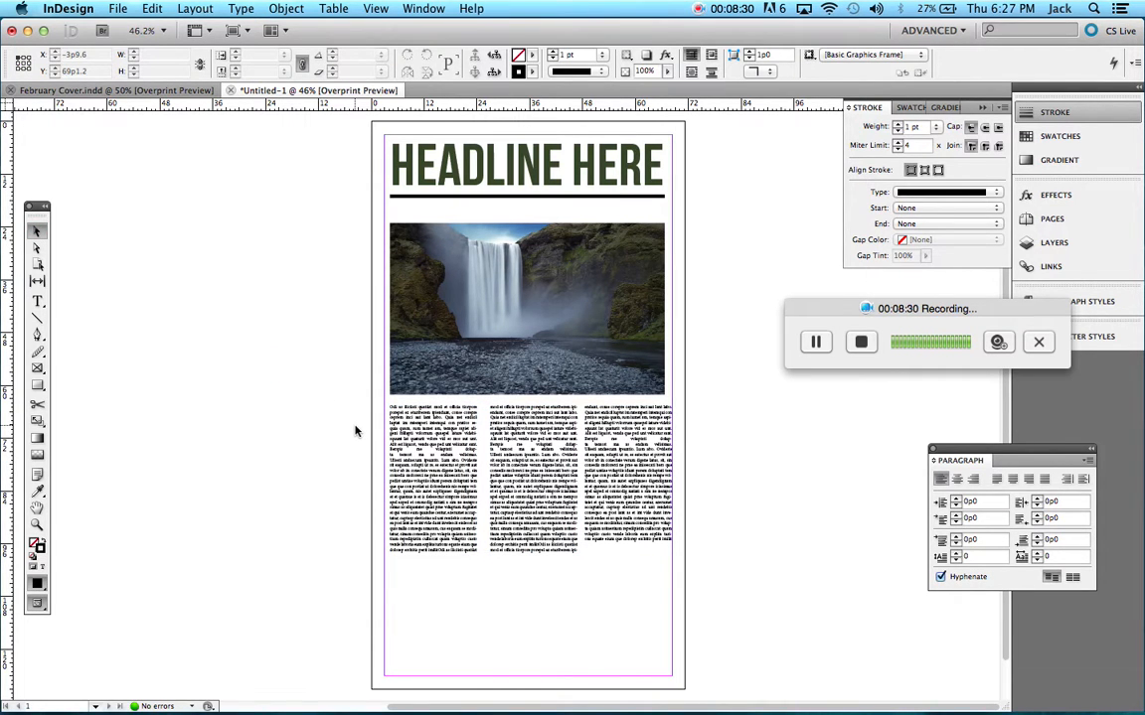
# Narrow the three text columns together to an overall width of 62p4.8, flush with the right edge of the waterfall photo.
pyautogui.click(663, 420)
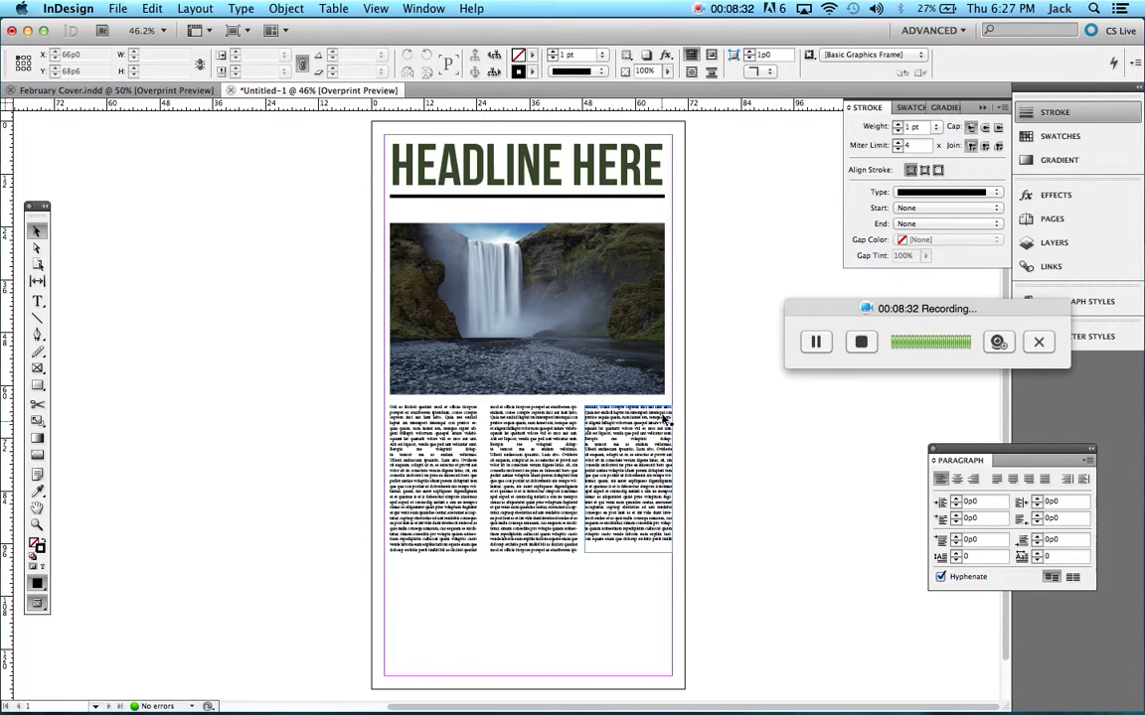
pyautogui.click(524, 308)
pyautogui.click(343, 412)
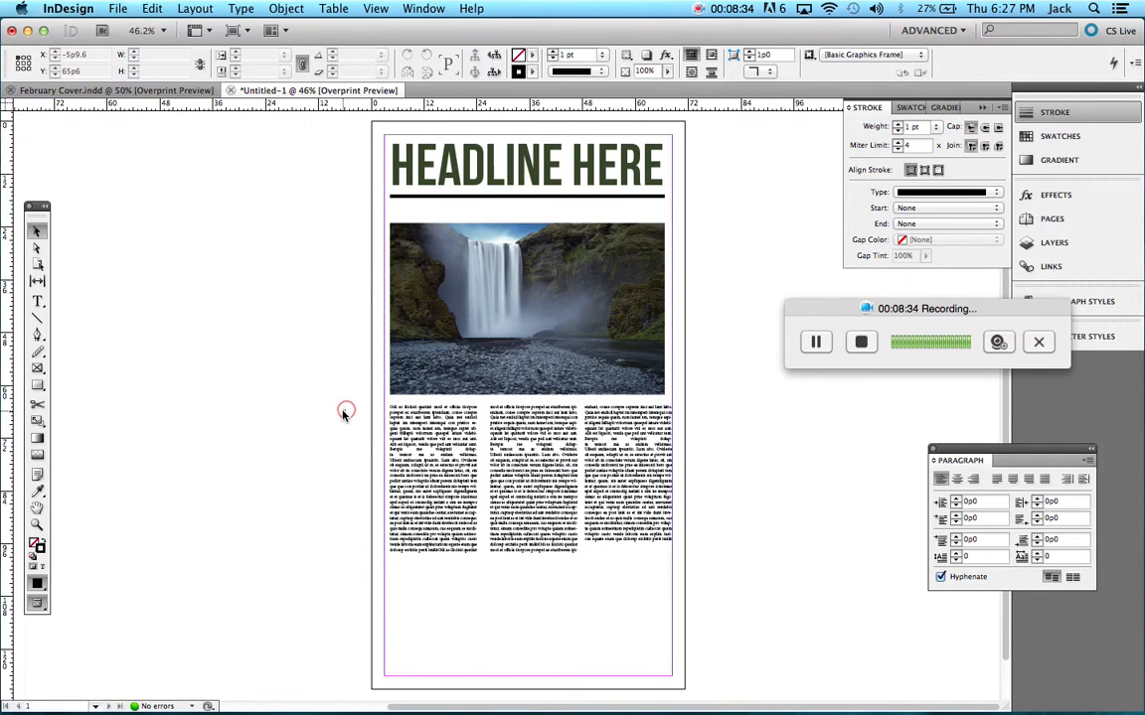
pyautogui.moveTo(344, 413); pyautogui.dragTo(663, 479)
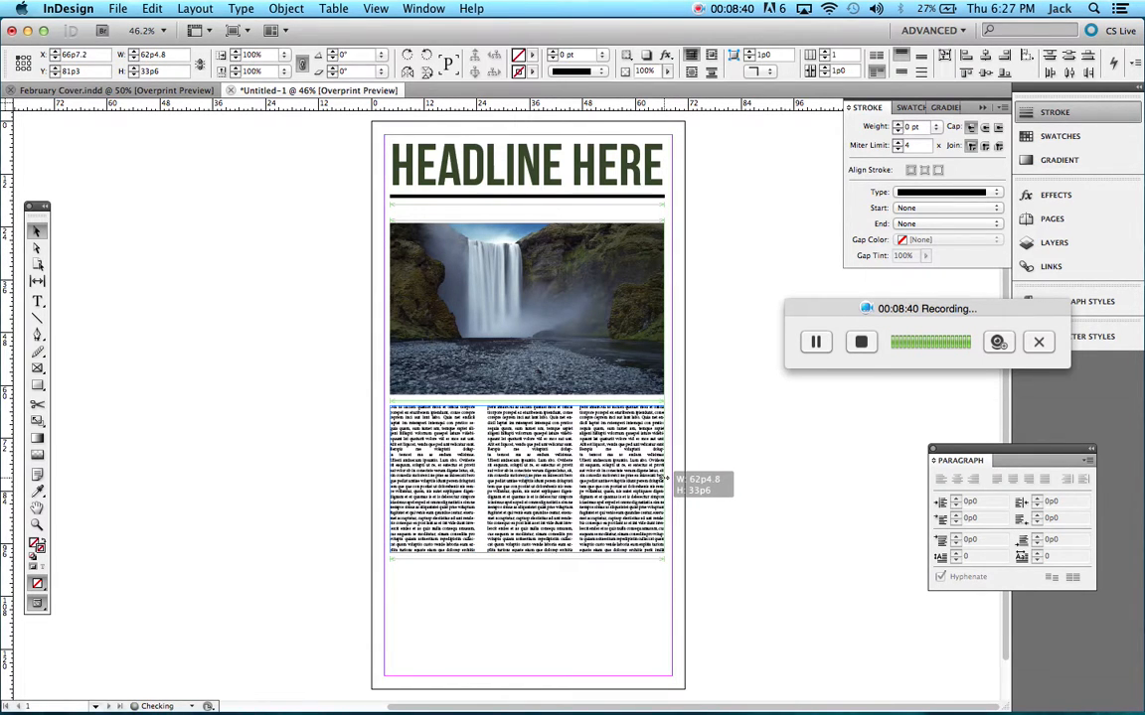
pyautogui.moveTo(664, 479); pyautogui.dragTo(665, 478)
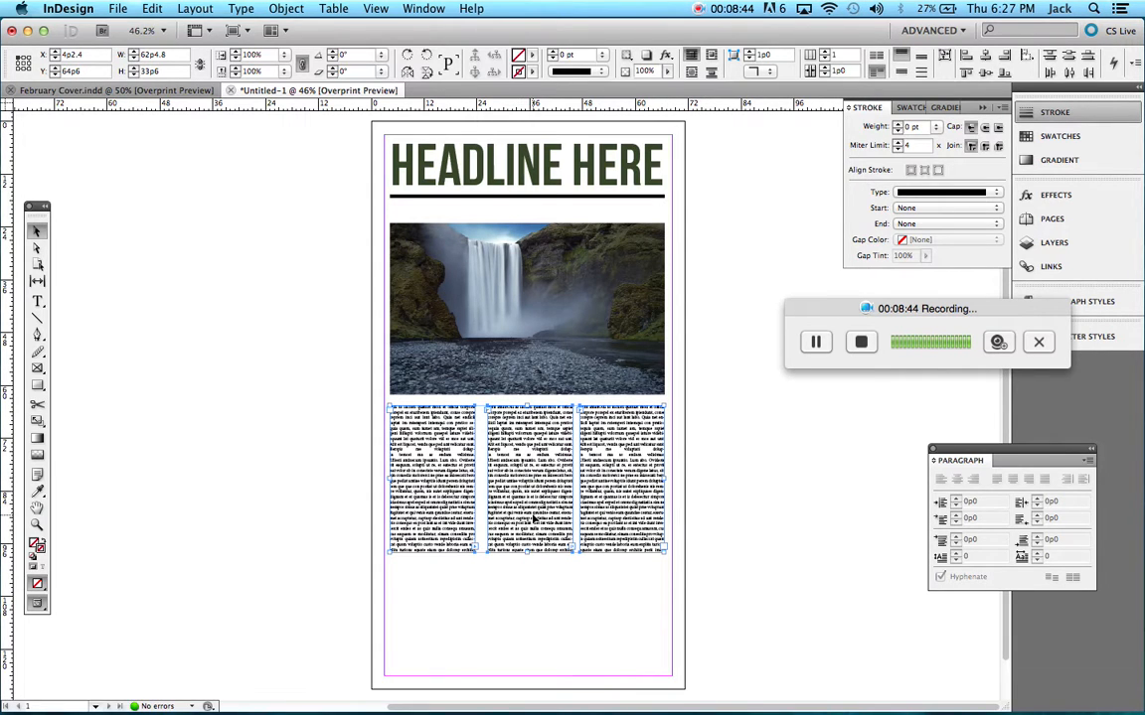
# Distribute the three text columns evenly by their horizontal centers, deselect them and show the page in Preview mode.
pyautogui.click(1068, 77)
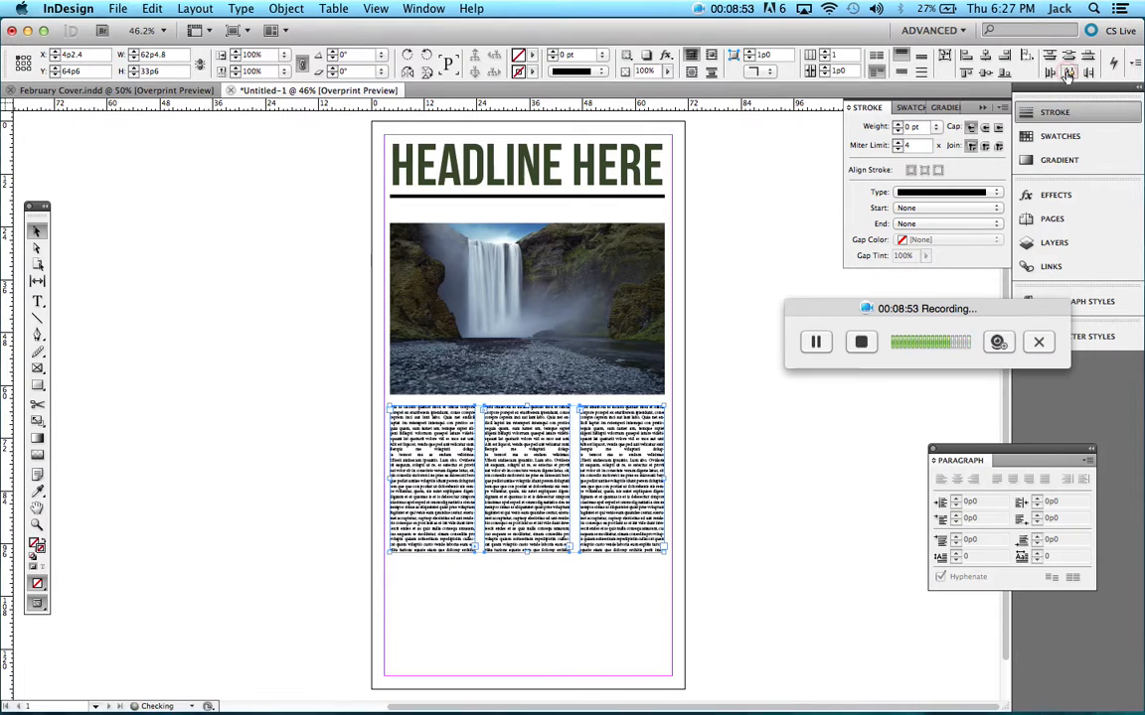
pyautogui.click(733, 497)
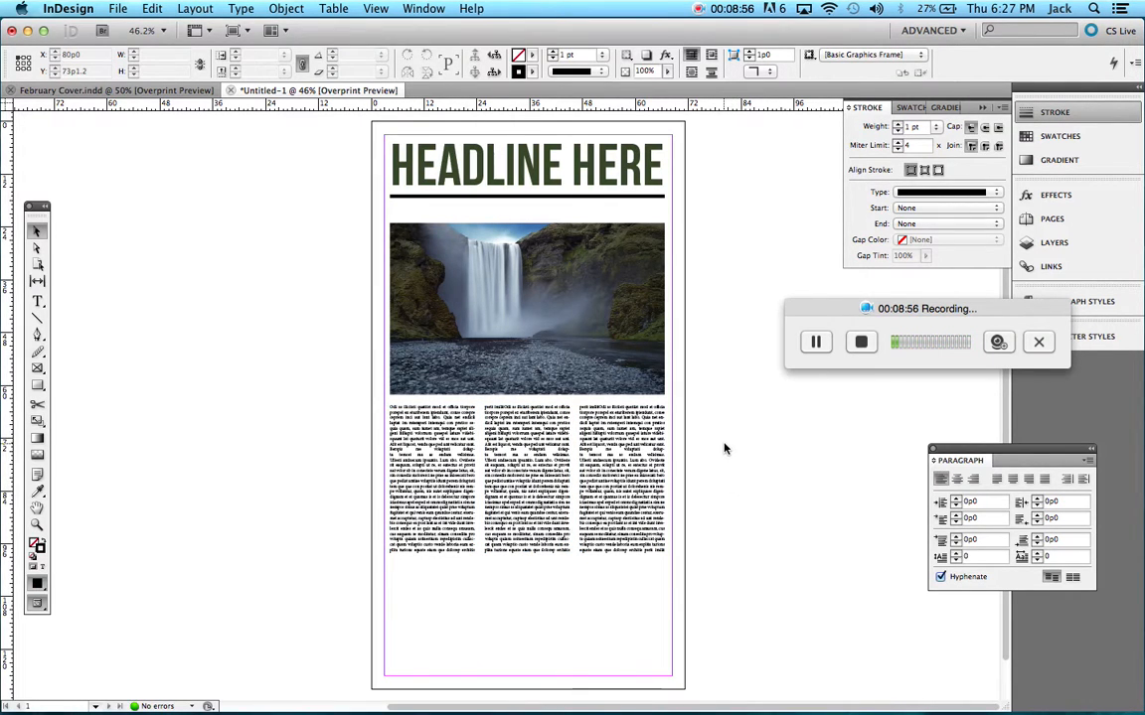
pyautogui.press('w')
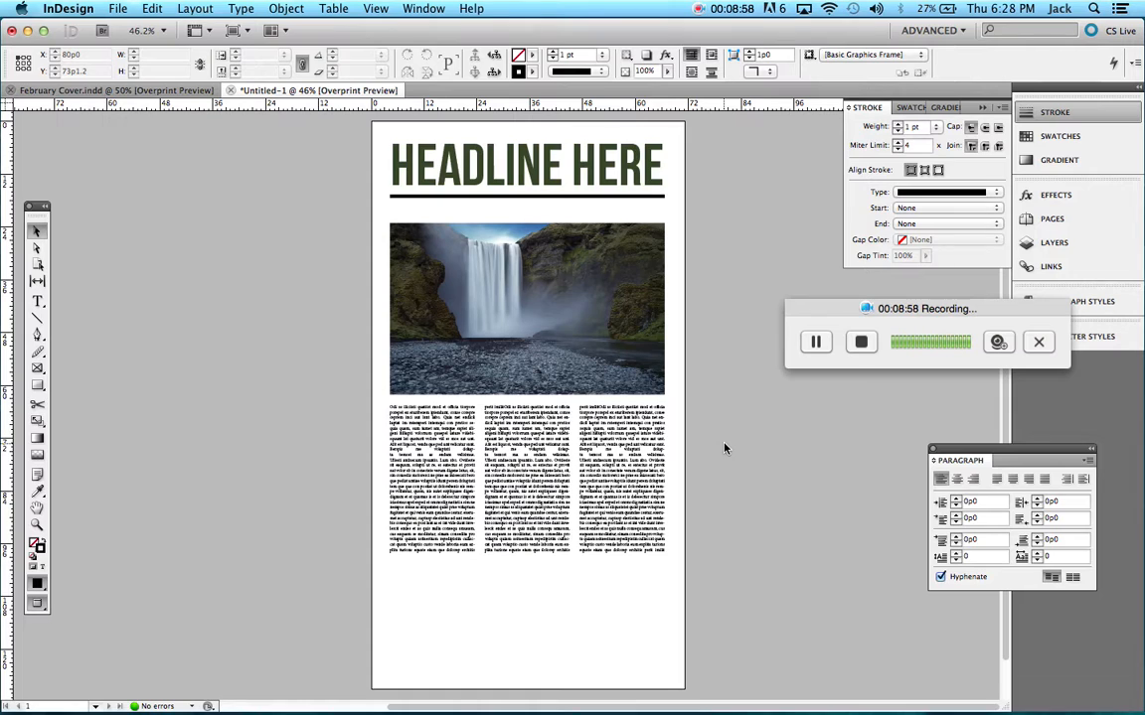